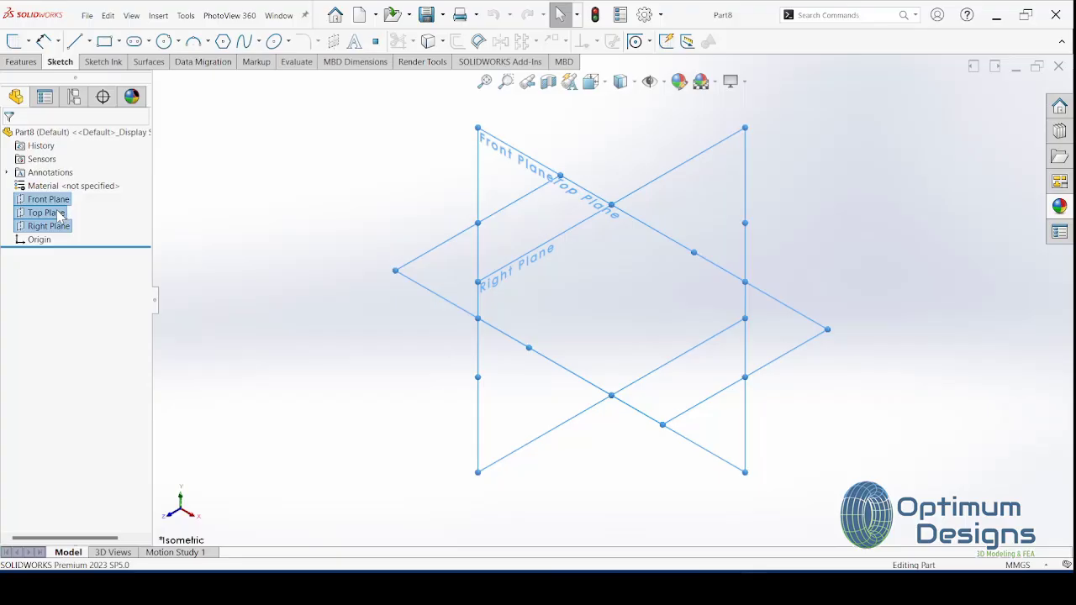
# Step: Orient the view normal to the Top Plane of the new part
pyautogui.rightClick(60, 214)
pyautogui.click(100, 193)
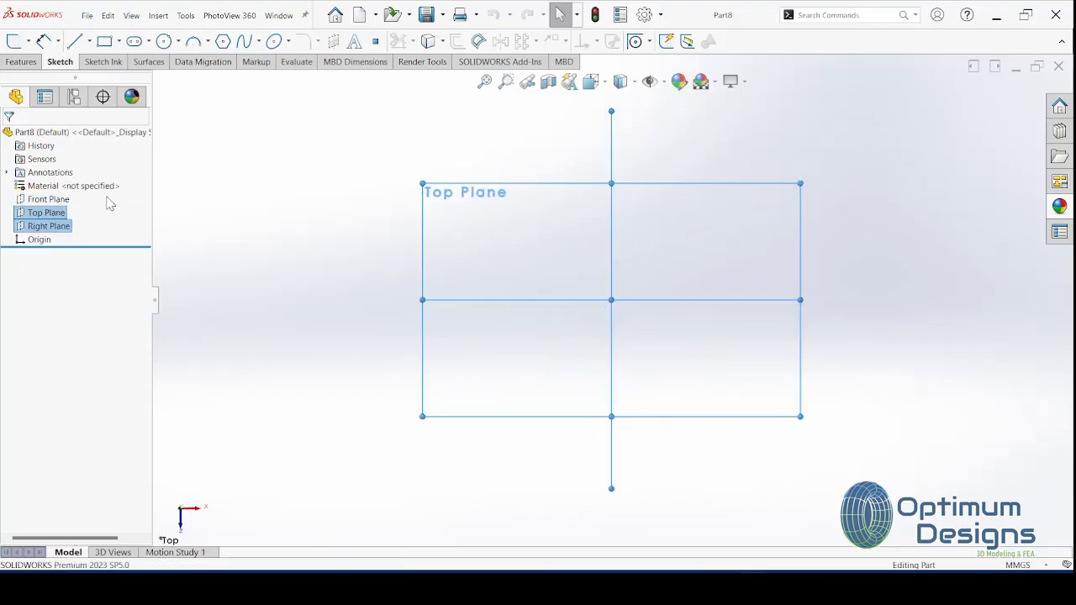
# Step: Draw a 2000 mm radius circle centred on the Top Plane origin and zoom to fit
pyautogui.click(165, 41)
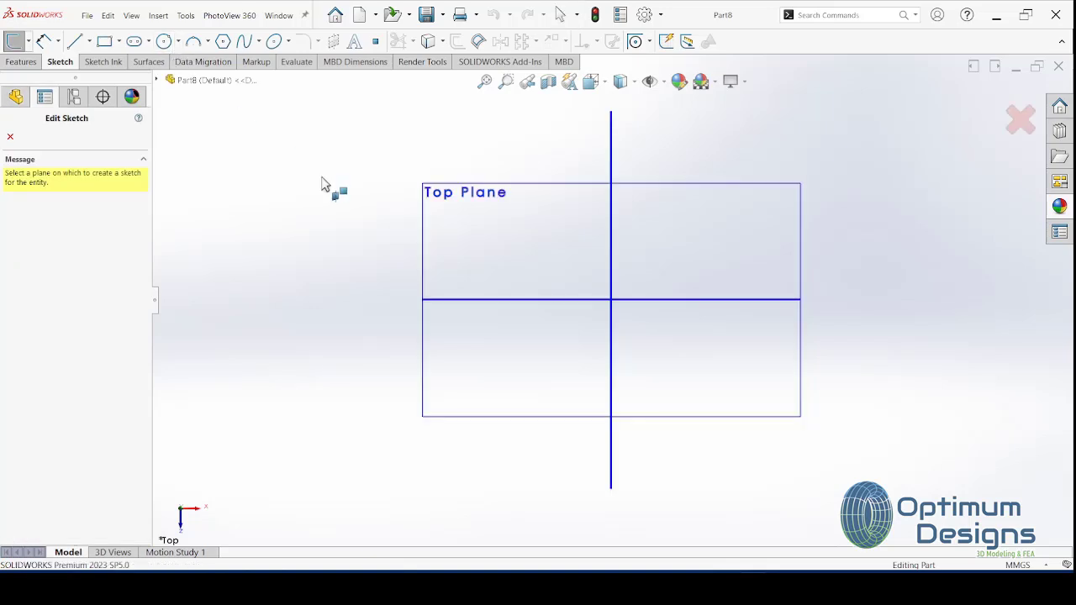
pyautogui.click(568, 285)
pyautogui.click(613, 298)
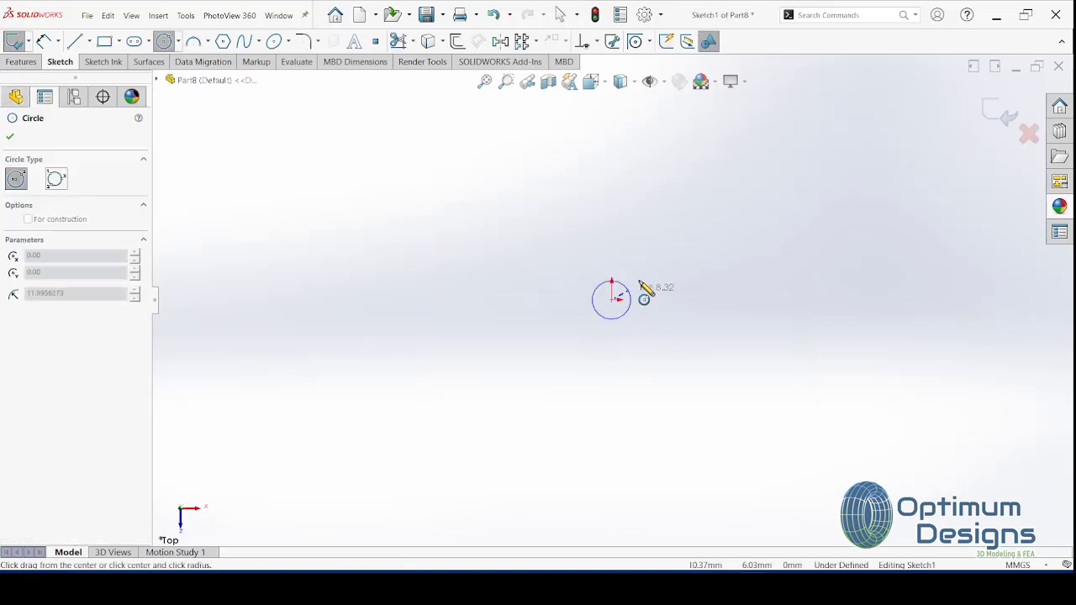
pyautogui.click(763, 216)
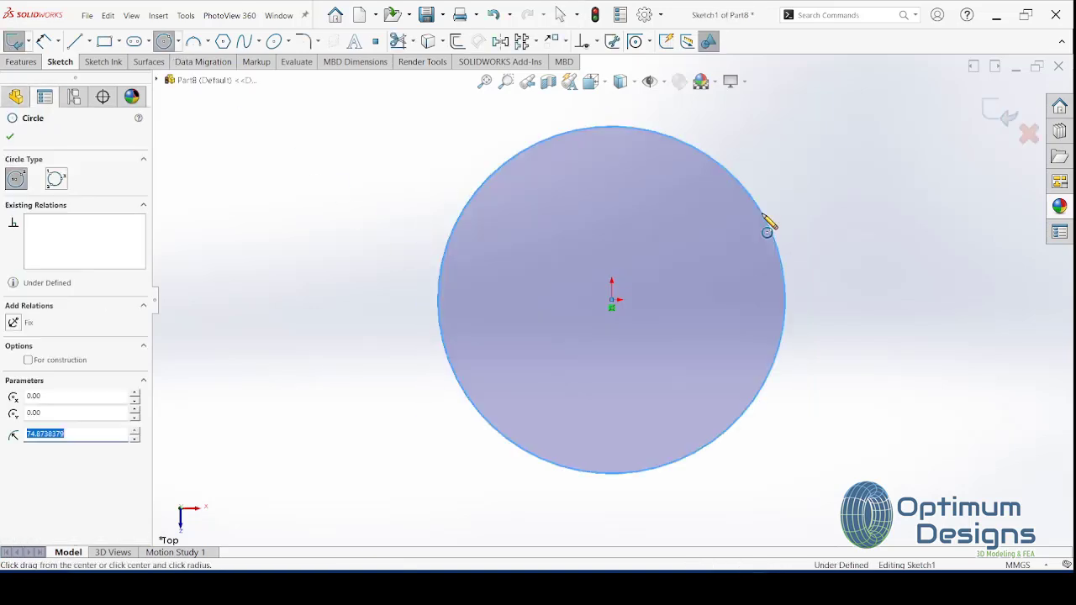
pyautogui.click(88, 440)
pyautogui.write('2000')
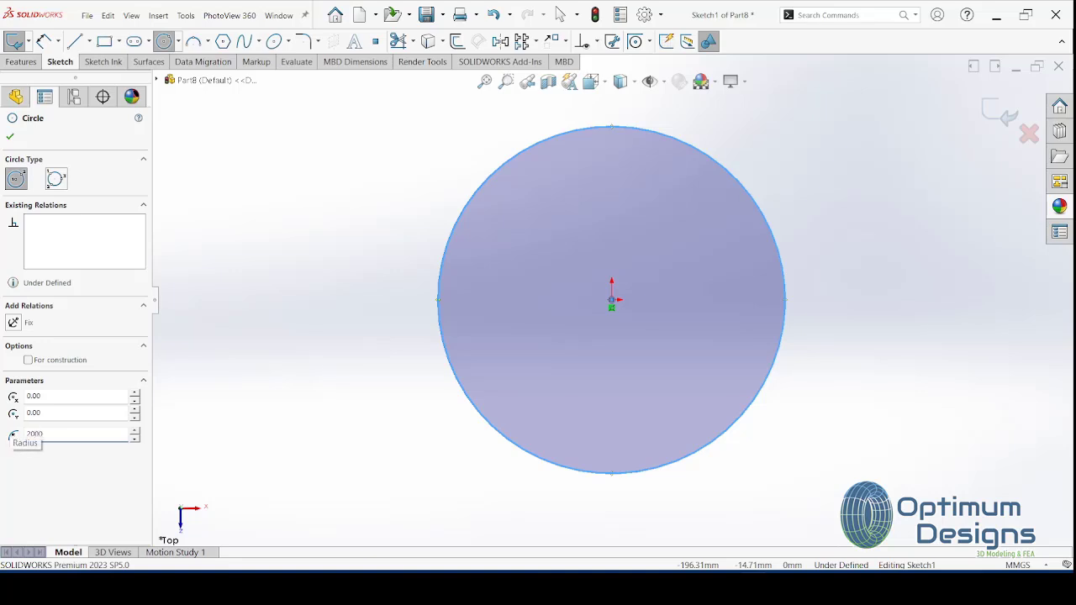
pyautogui.press('Return')
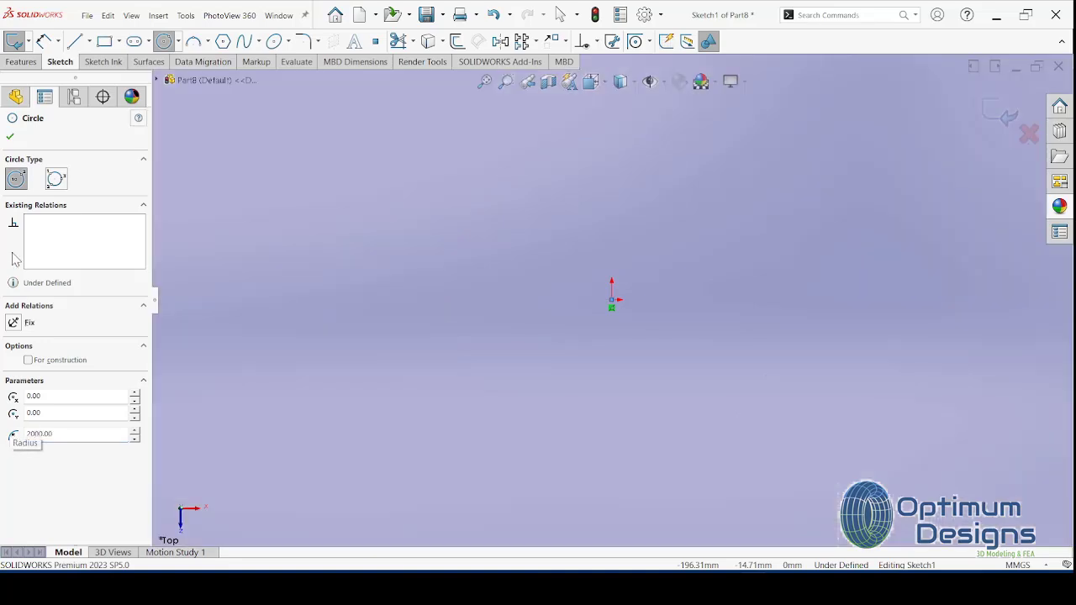
pyautogui.click(10, 138)
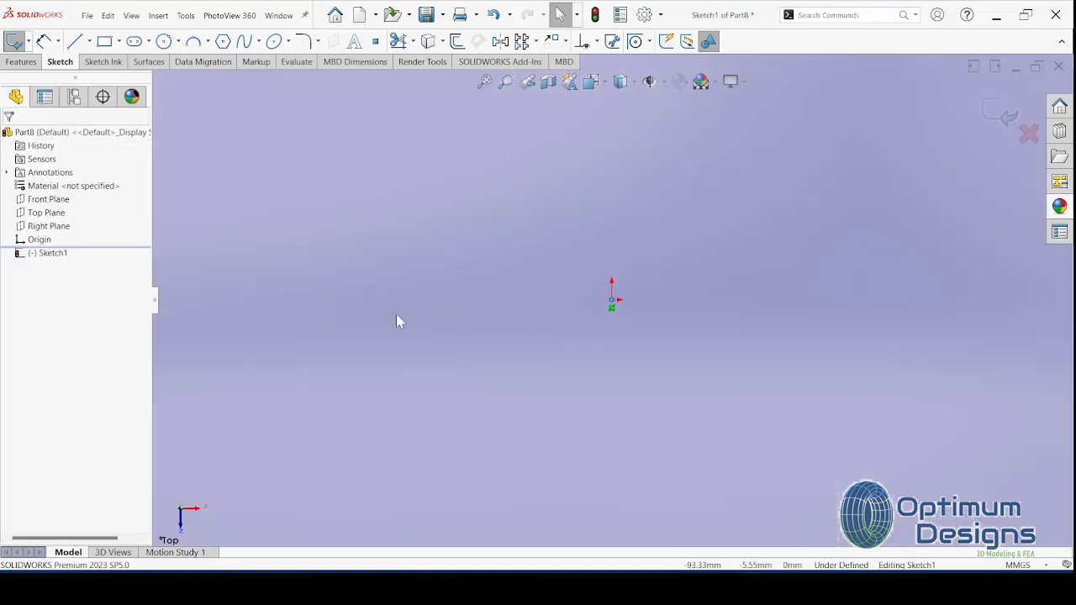
pyautogui.press('f')
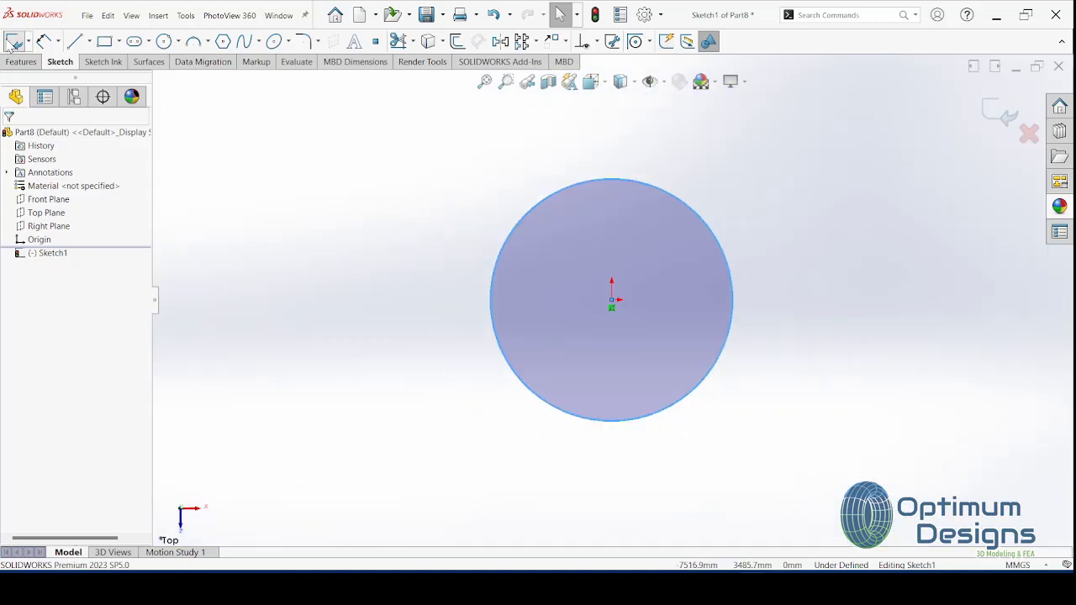
pyautogui.click(21, 62)
# Step: Create Boss-Extrude1 by extruding the circle Mid Plane to a 3500 mm depth
pyautogui.click(13, 41)
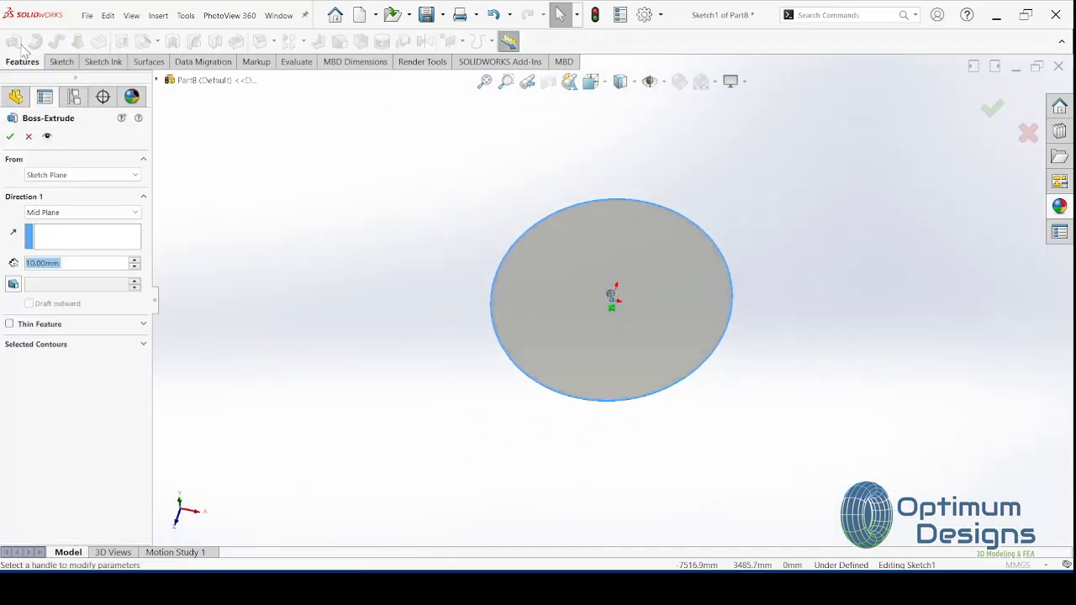
pyautogui.click(99, 262)
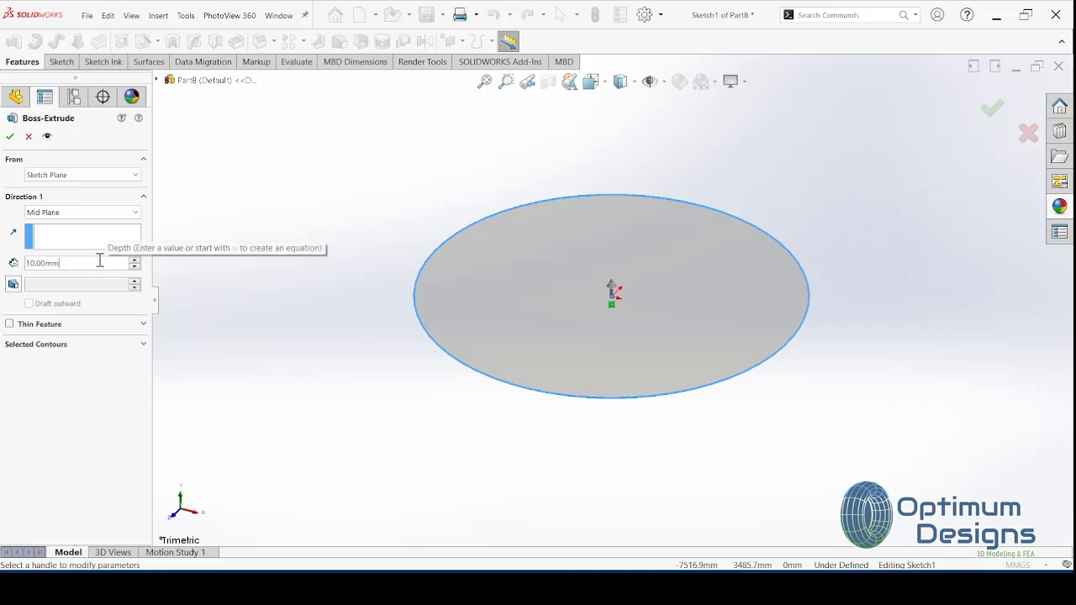
pyautogui.click(135, 260)
pyautogui.click(134, 261)
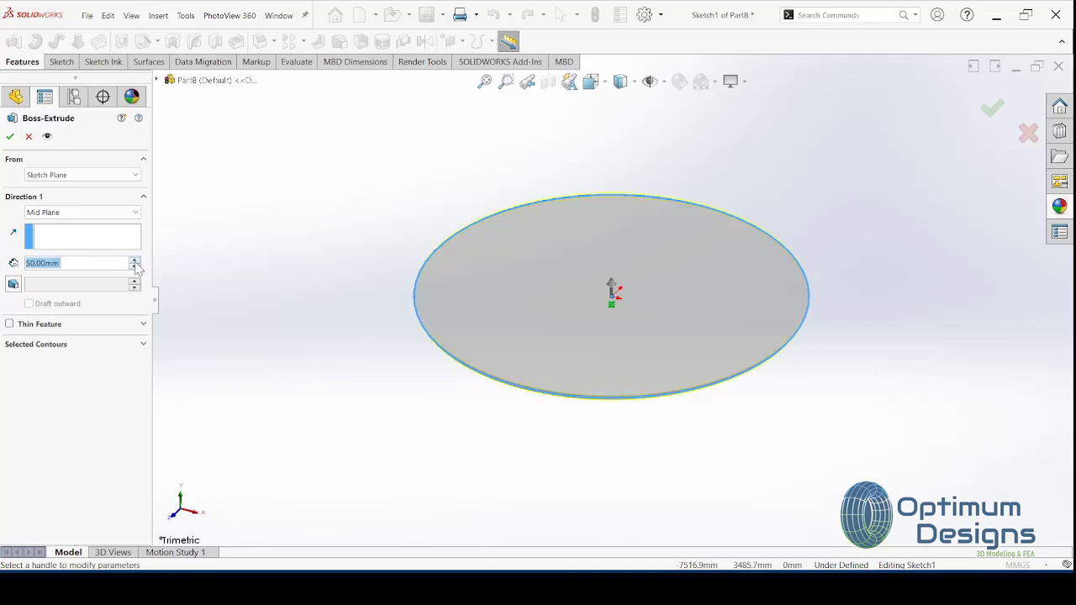
pyautogui.click(135, 260)
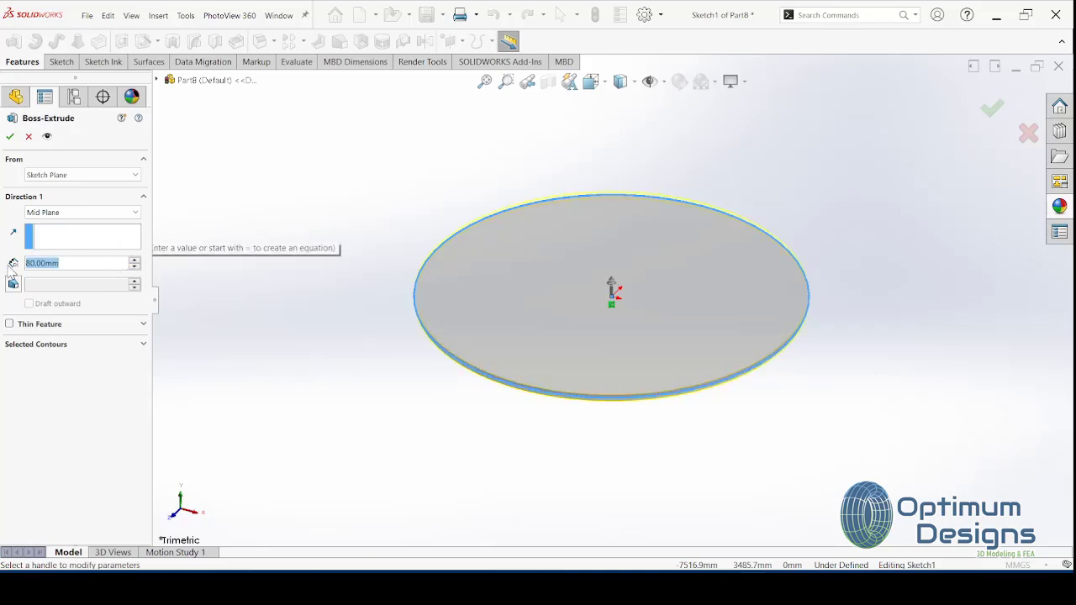
pyautogui.write('3500')
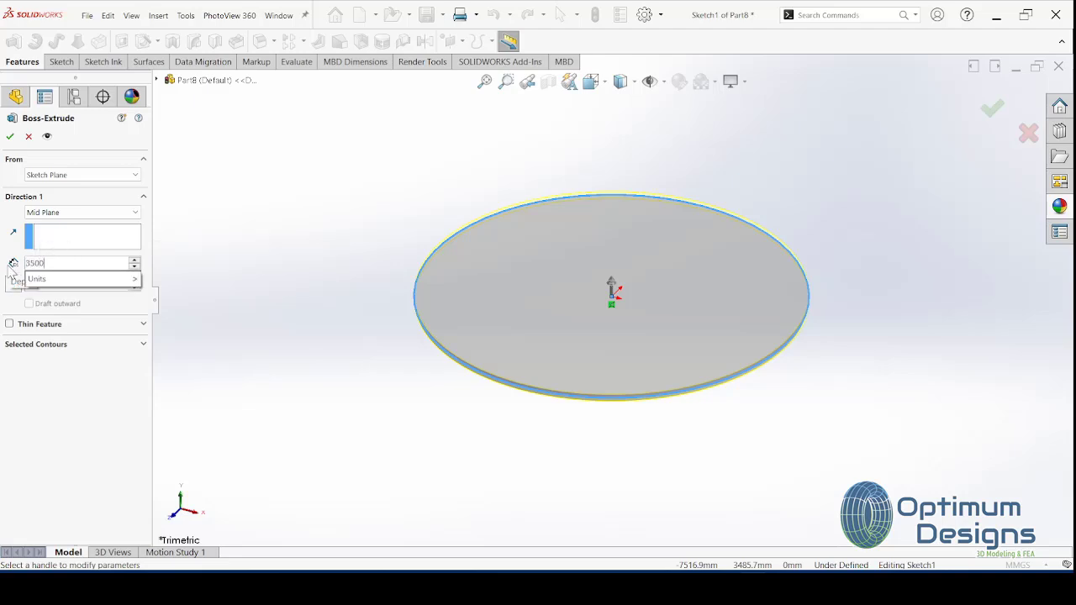
pyautogui.moveTo(80, 280)
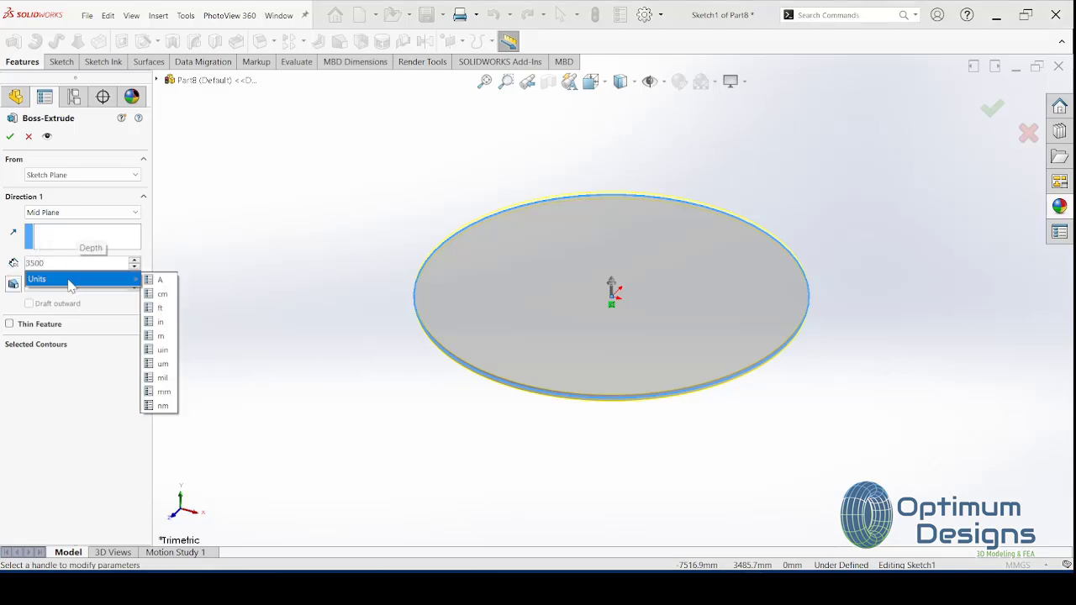
pyautogui.click(163, 392)
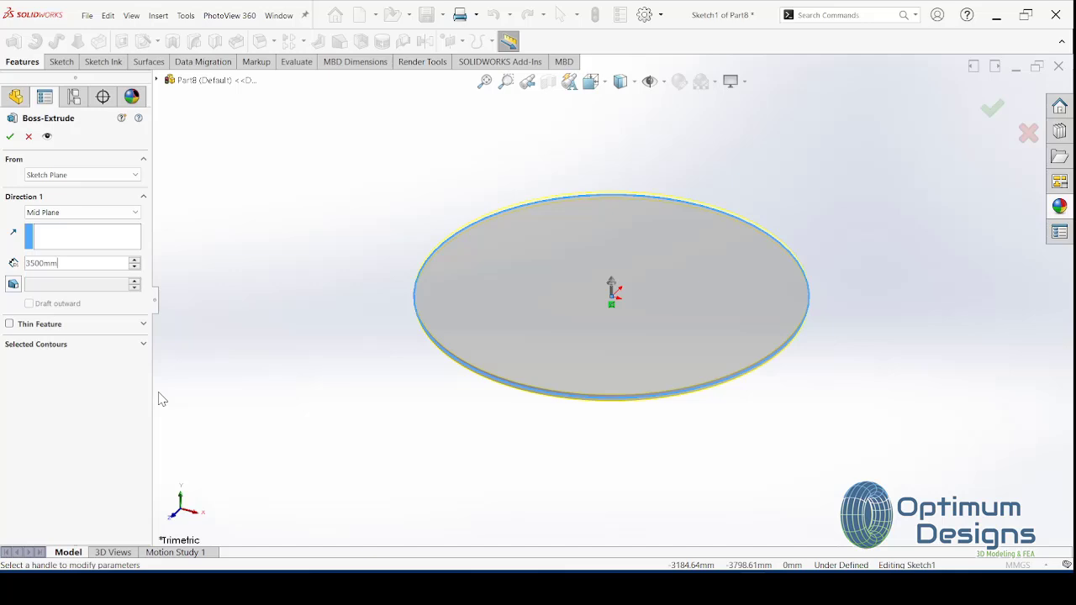
pyautogui.click(10, 137)
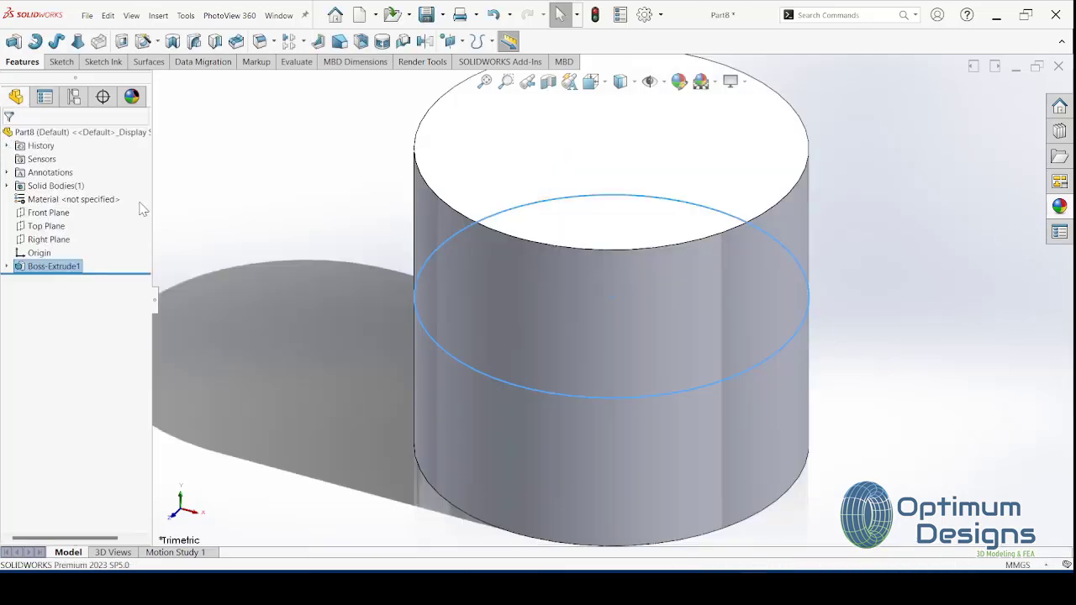
pyautogui.click(364, 301)
# Step: Fillet the cylinder's top face edge, settling on a 150 mm radius
pyautogui.press('f')
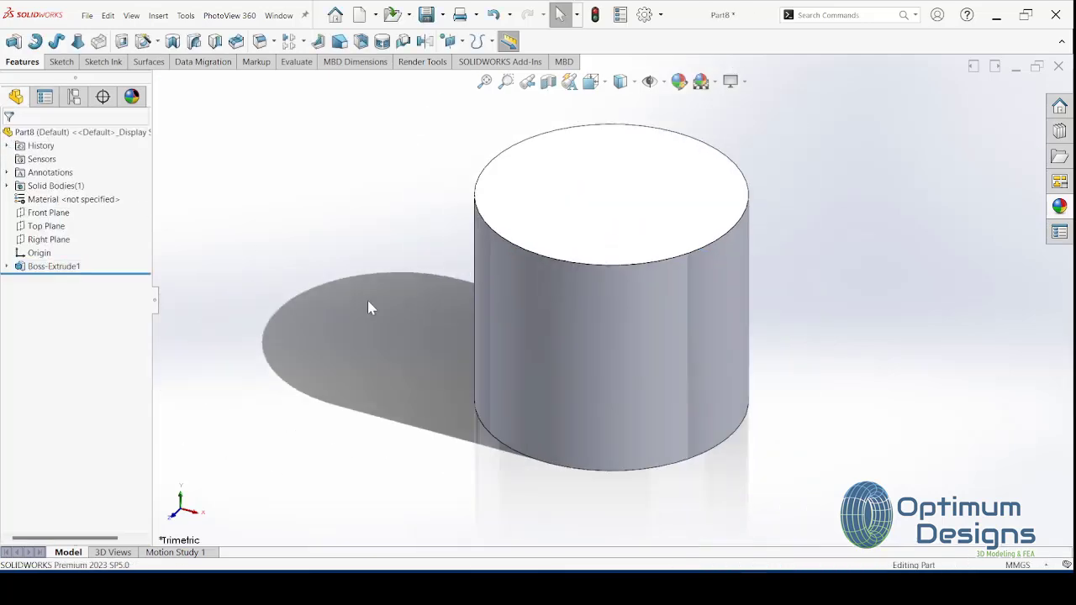
pyautogui.click(259, 40)
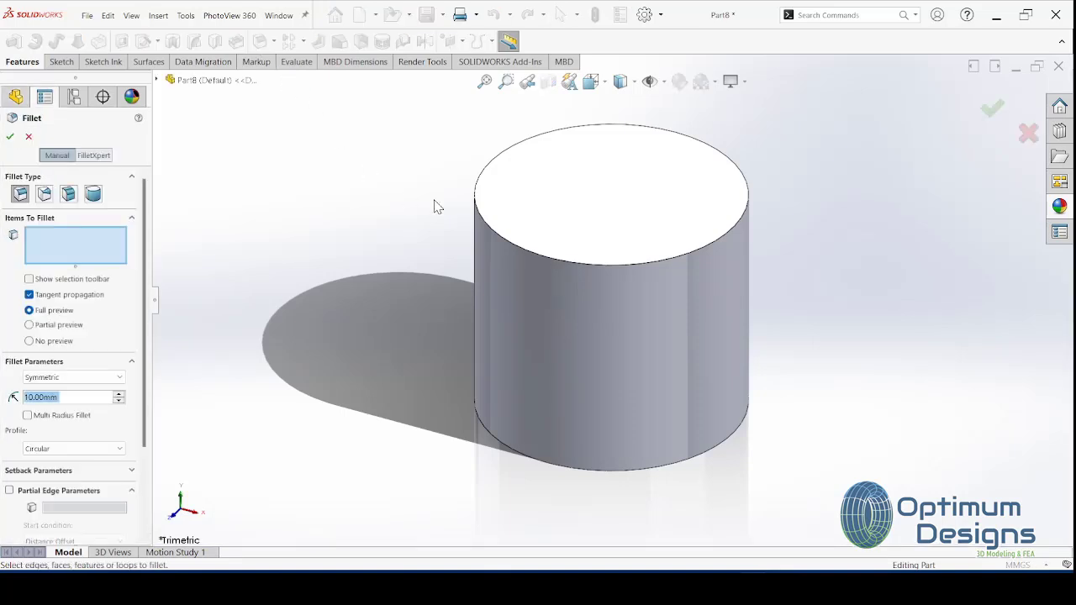
pyautogui.click(549, 196)
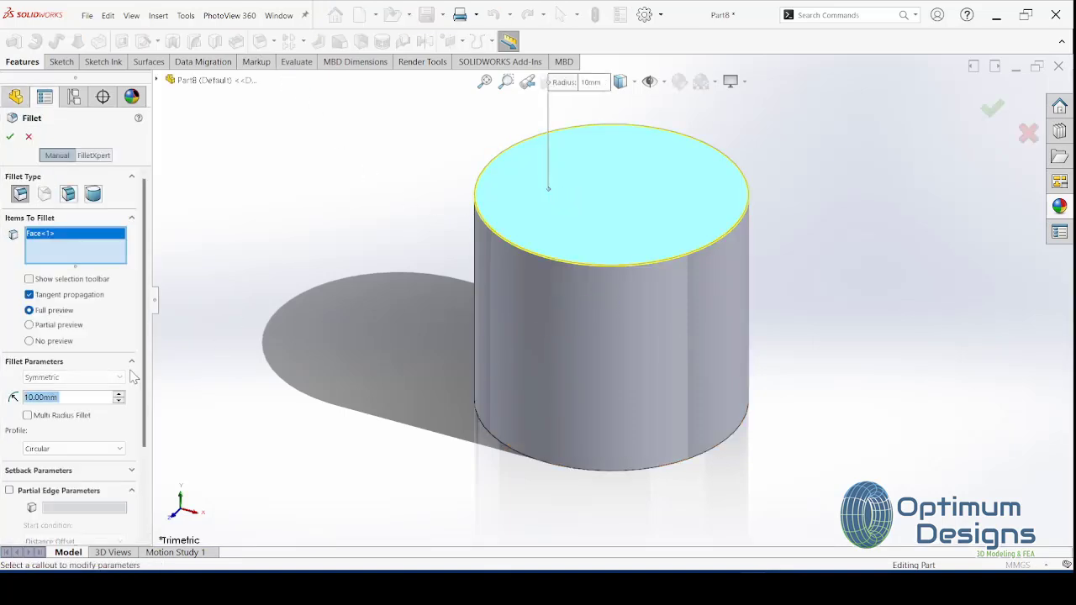
pyautogui.write('35')
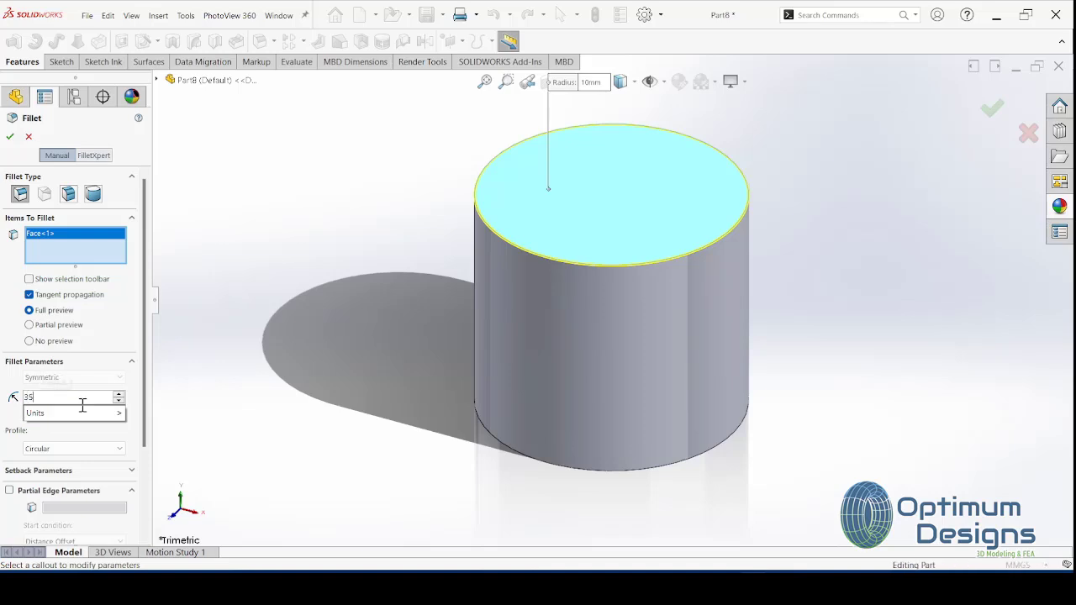
pyautogui.press('Return')
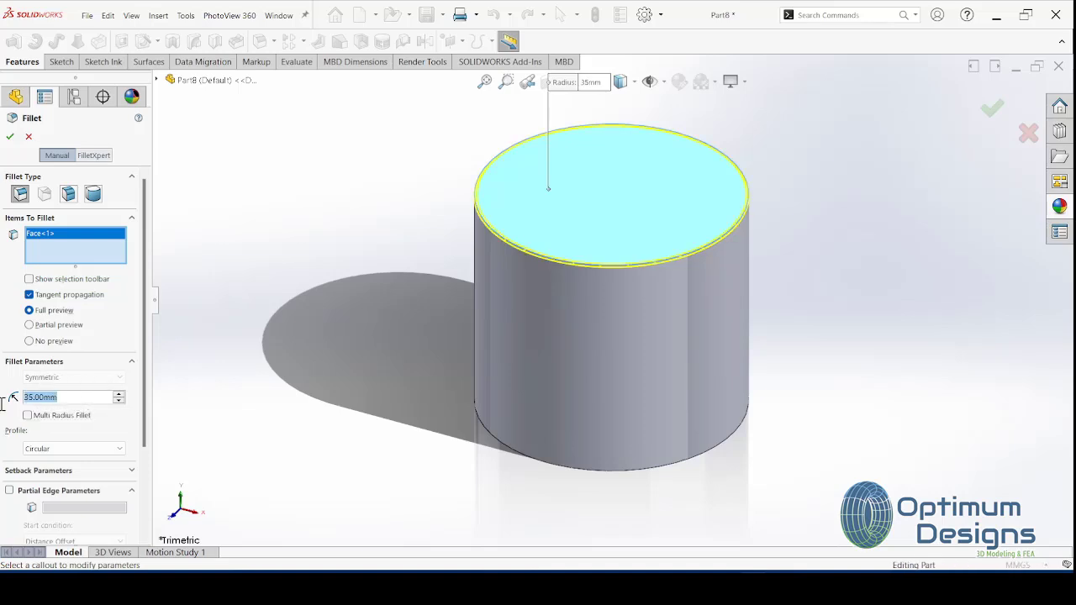
pyautogui.write('50')
pyautogui.press('Return')
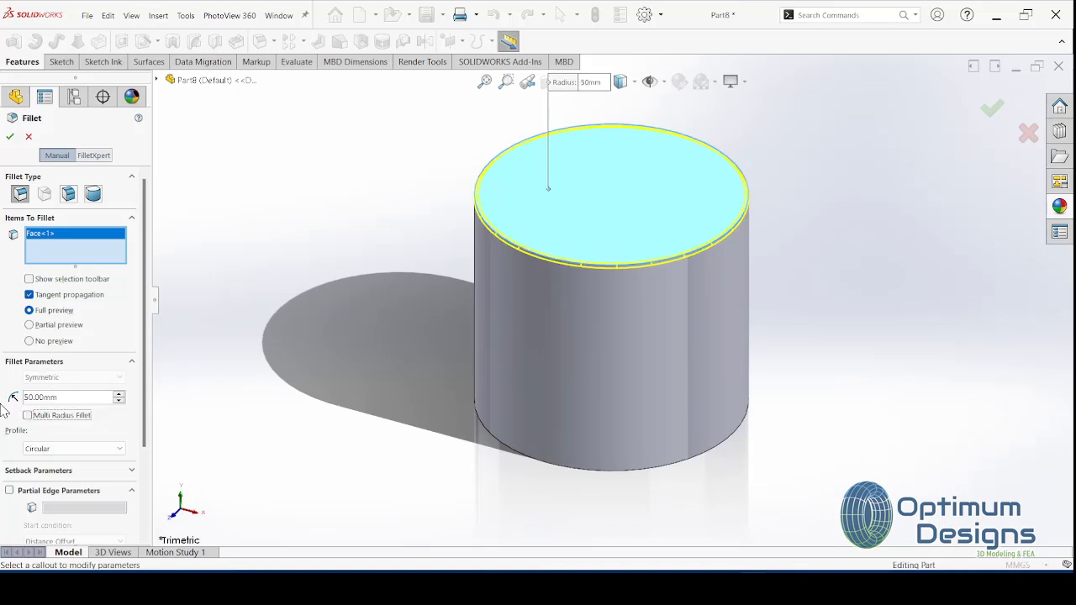
pyautogui.write('150')
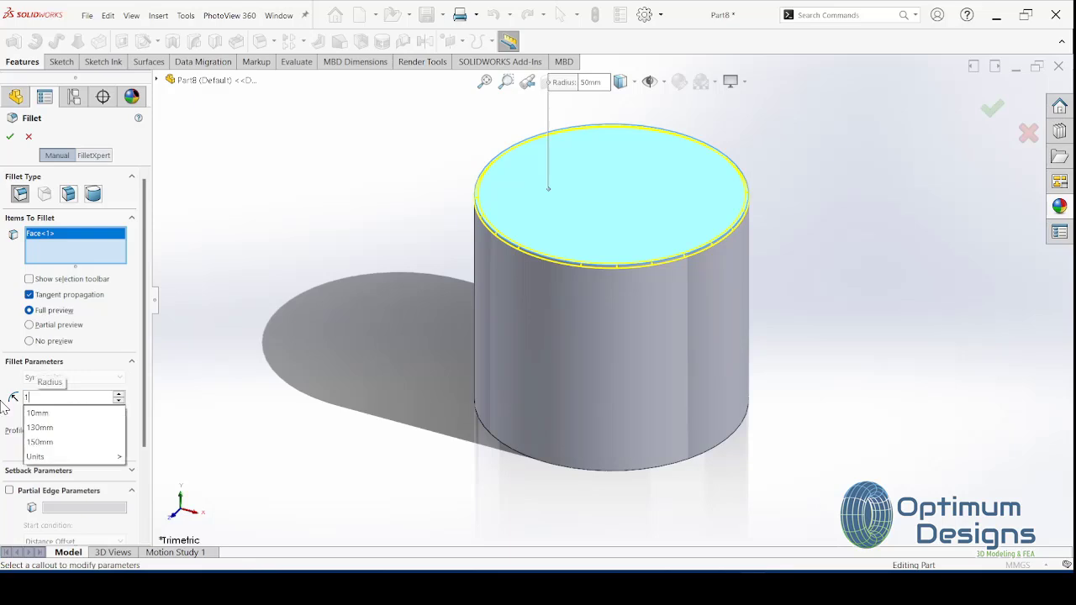
pyautogui.press('Return')
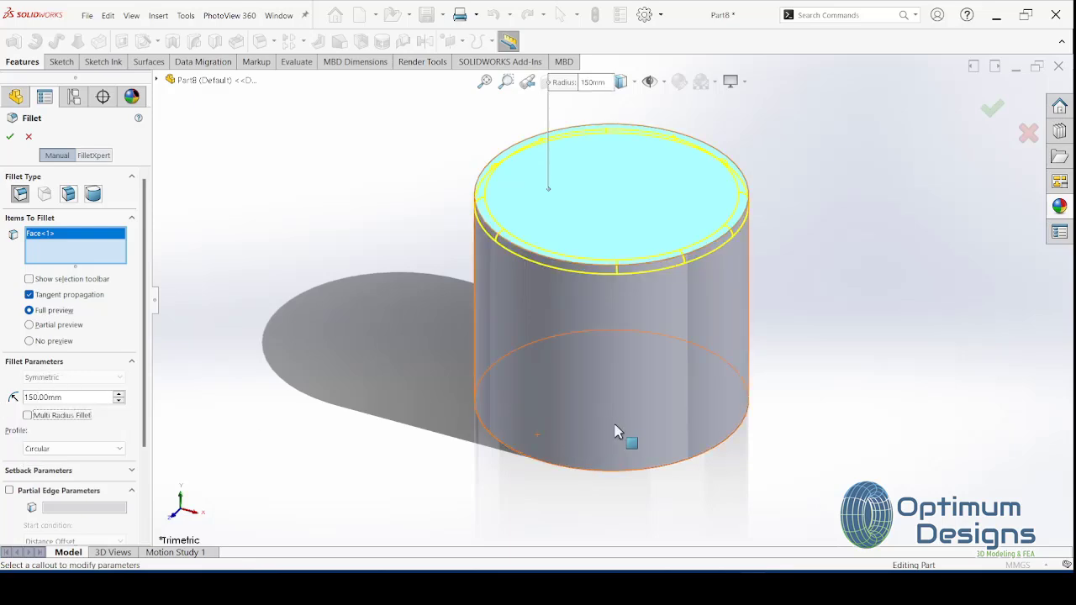
# Step: Add the bottom face to the 150 mm fillet, accept it, and view the part isometrically
pyautogui.moveTo(627, 440); pyautogui.dragTo(642, 332, button='middle')
pyautogui.click(643, 339)
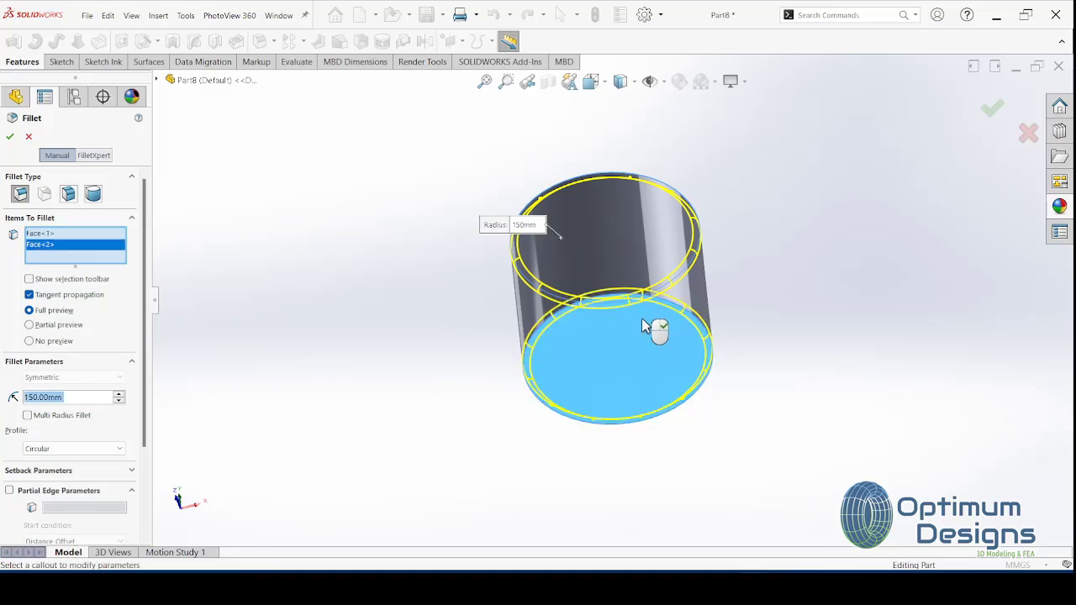
pyautogui.click(10, 136)
pyautogui.press('space')
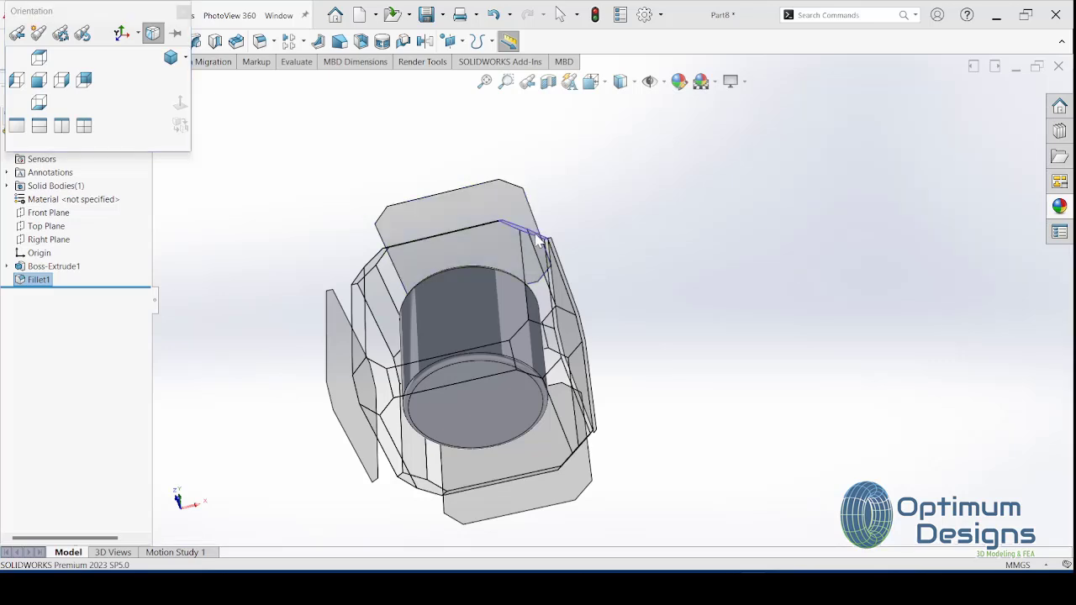
pyautogui.click(537, 240)
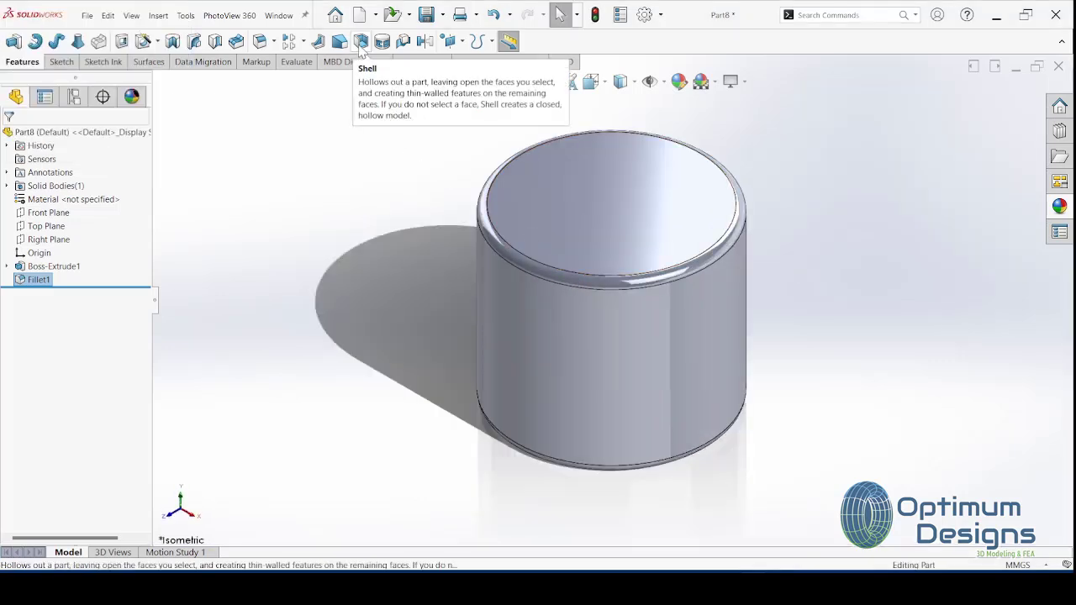
# Step: Shell the filleted cylinder with a 15 mm wall thickness
pyautogui.click(360, 43)
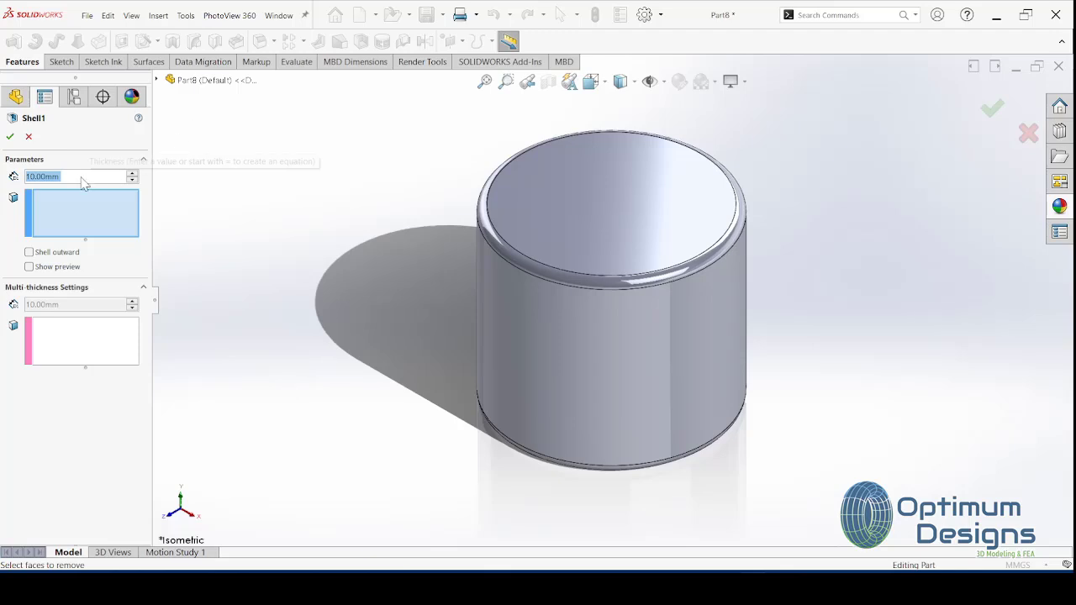
pyautogui.click(74, 178)
pyautogui.write('1')
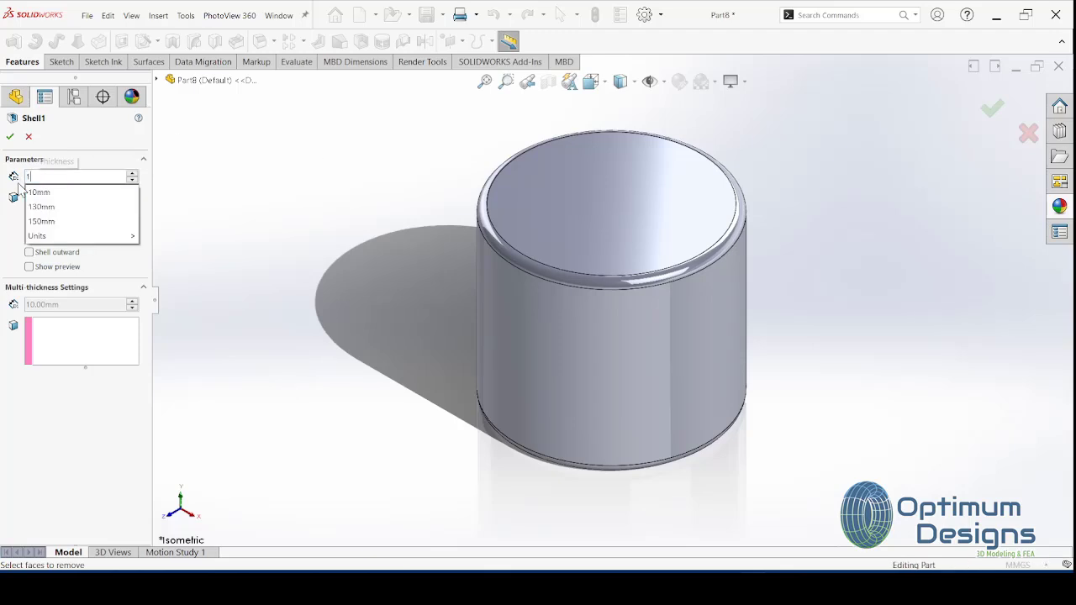
pyautogui.write('5.0')
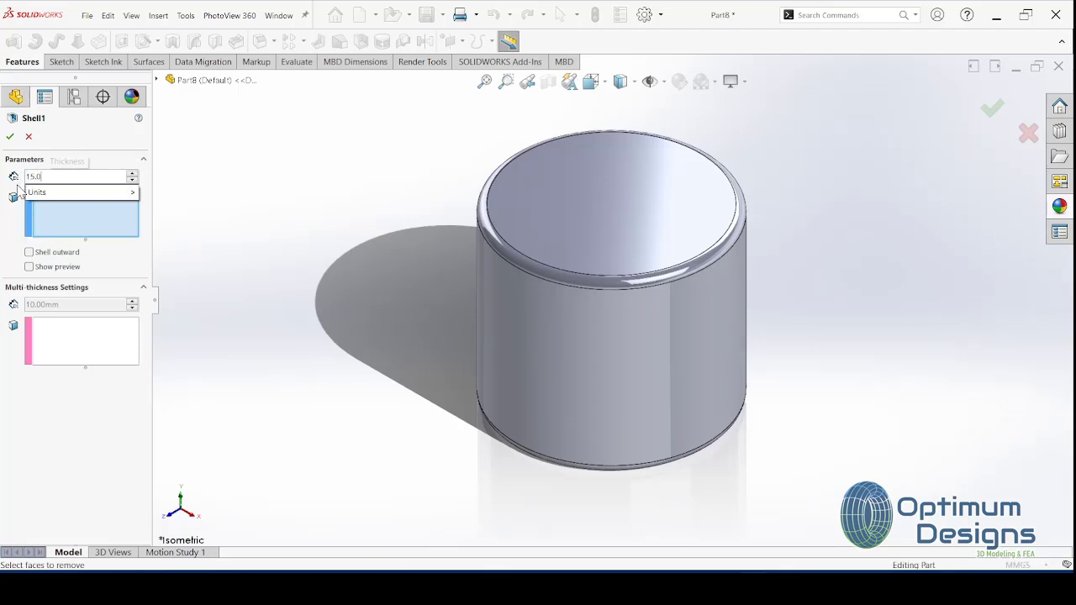
pyautogui.press('Return')
pyautogui.click(11, 137)
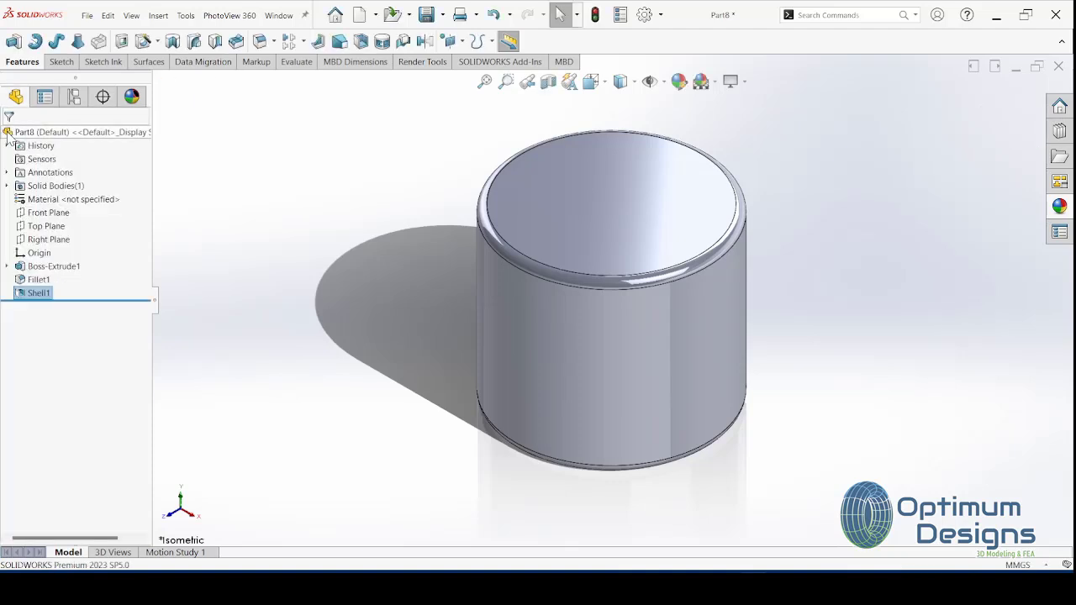
# Step: Inspect the hollow vessel with a Right Plane section view, then turn sectioning off
pyautogui.click(548, 82)
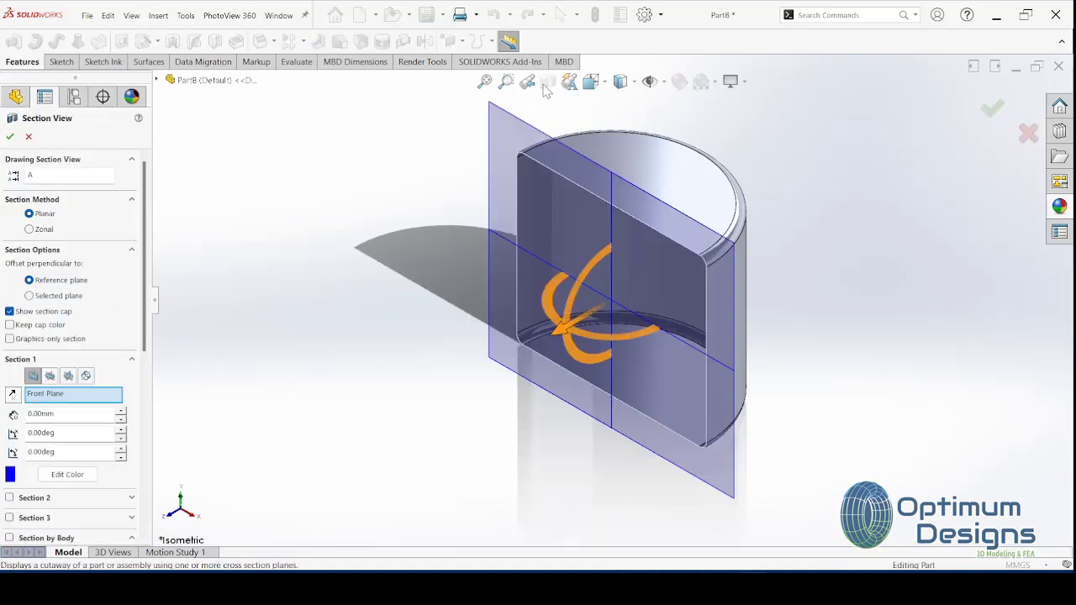
pyautogui.click(12, 138)
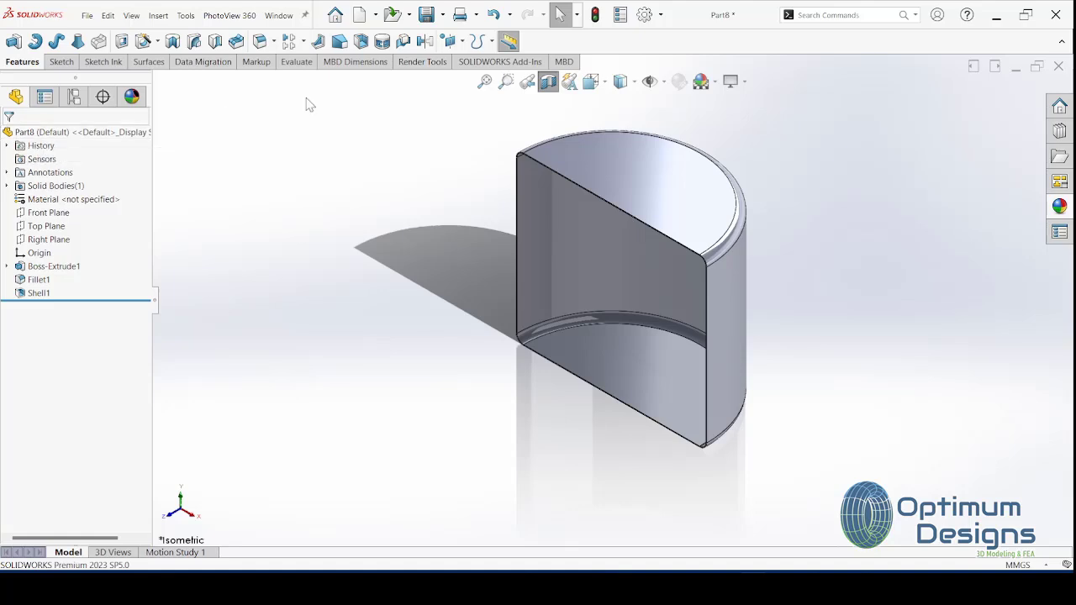
pyautogui.click(549, 83)
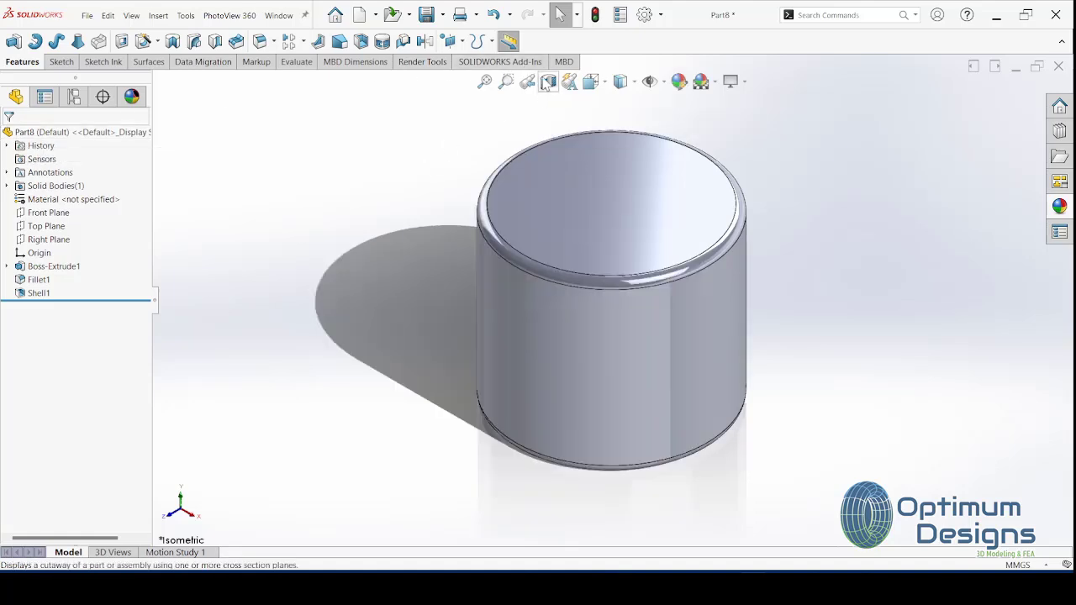
pyautogui.click(547, 83)
pyautogui.click(68, 377)
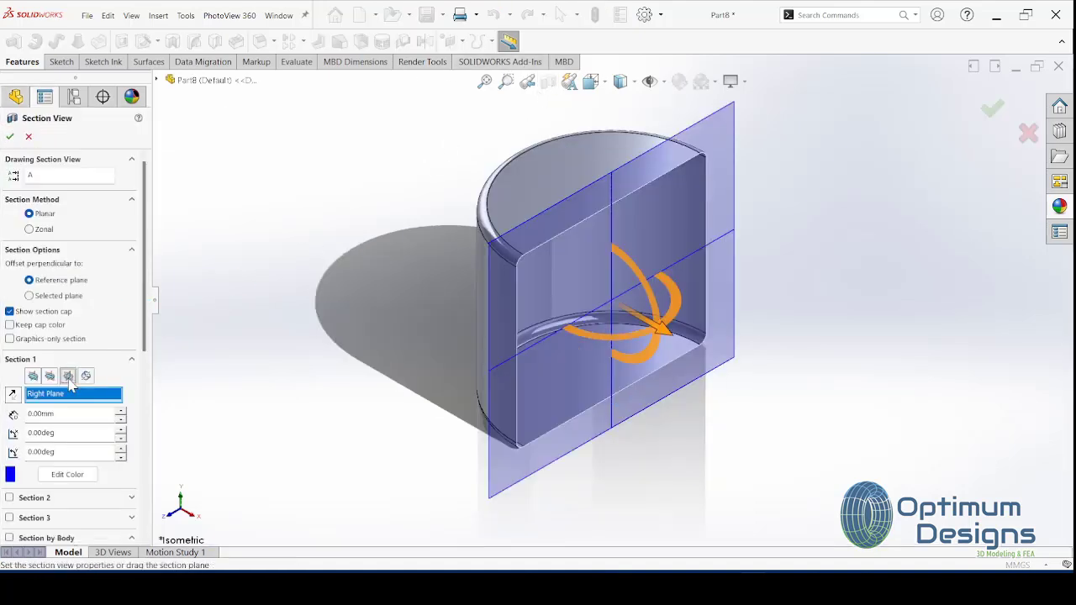
pyautogui.click(11, 138)
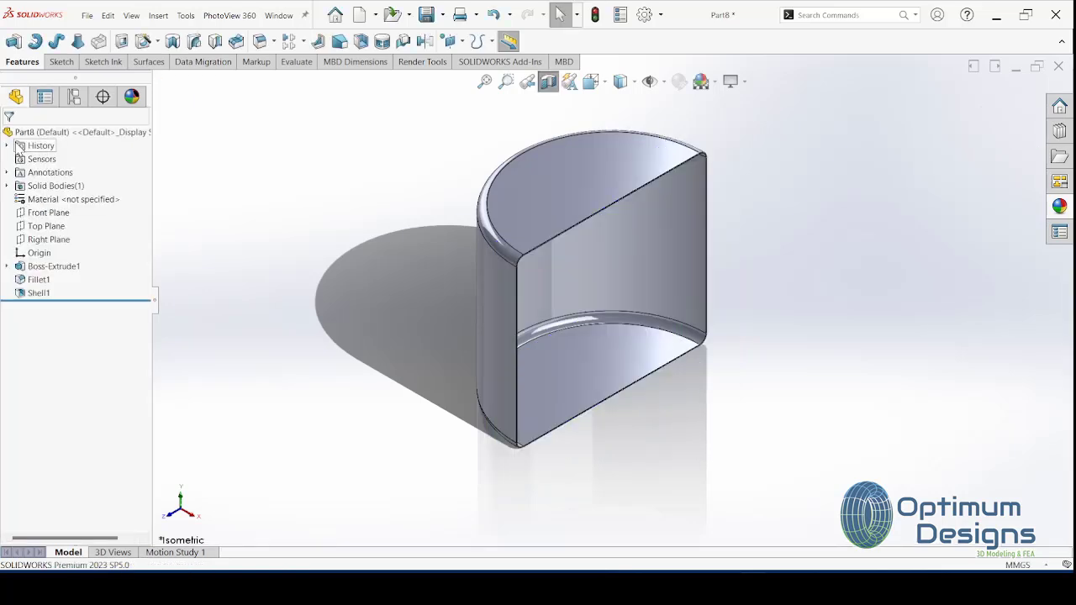
pyautogui.click(551, 86)
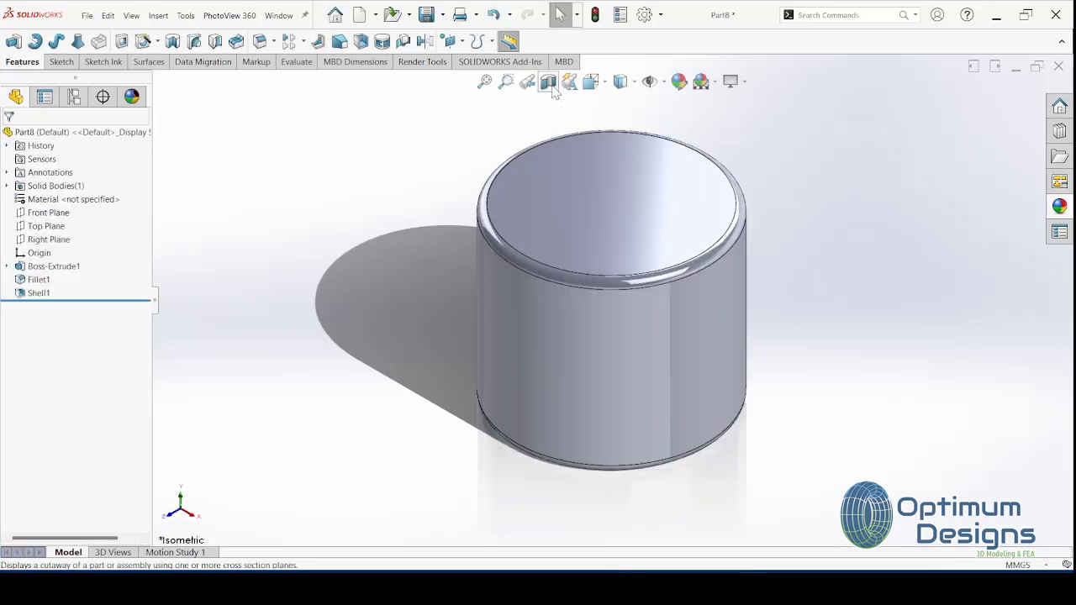
# Step: Make an assembly from the part, saving it as Vessel.SLDPRT and replacing the existing file
pyautogui.click(375, 15)
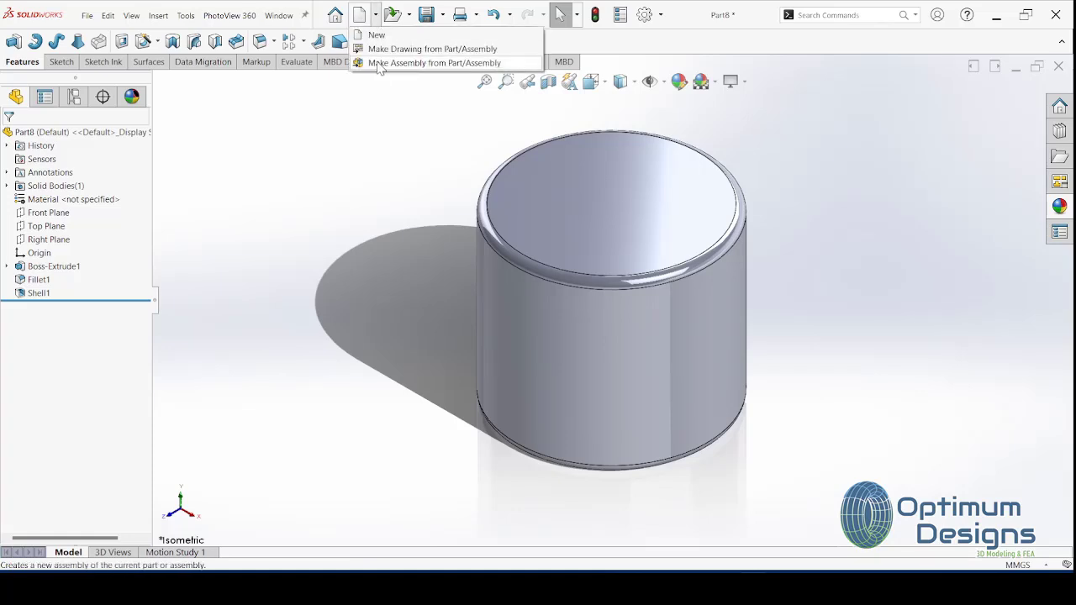
pyautogui.click(379, 65)
pyautogui.click(542, 310)
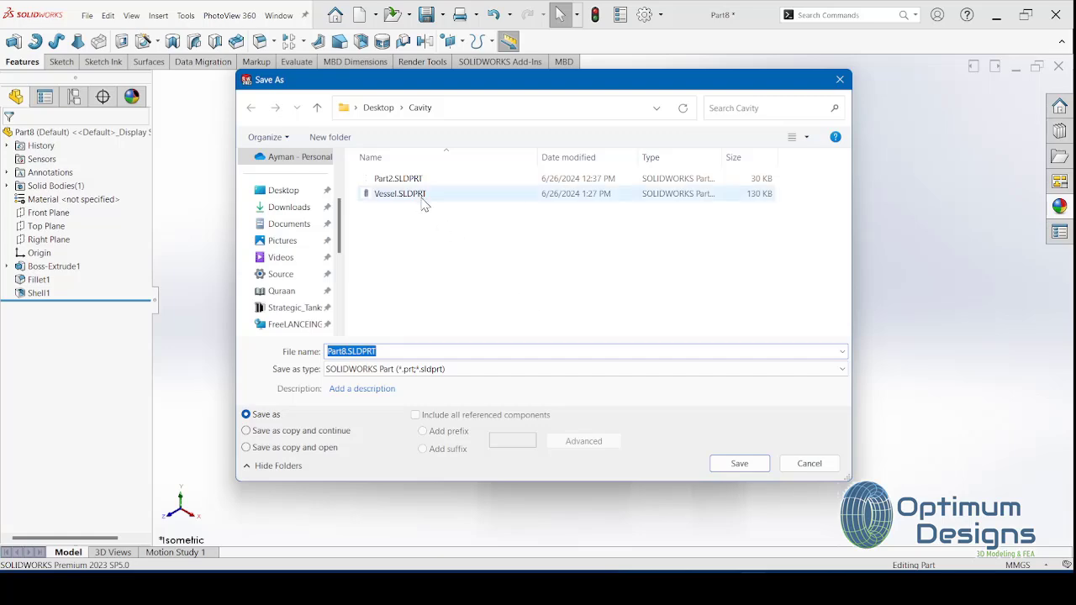
pyautogui.click(420, 195)
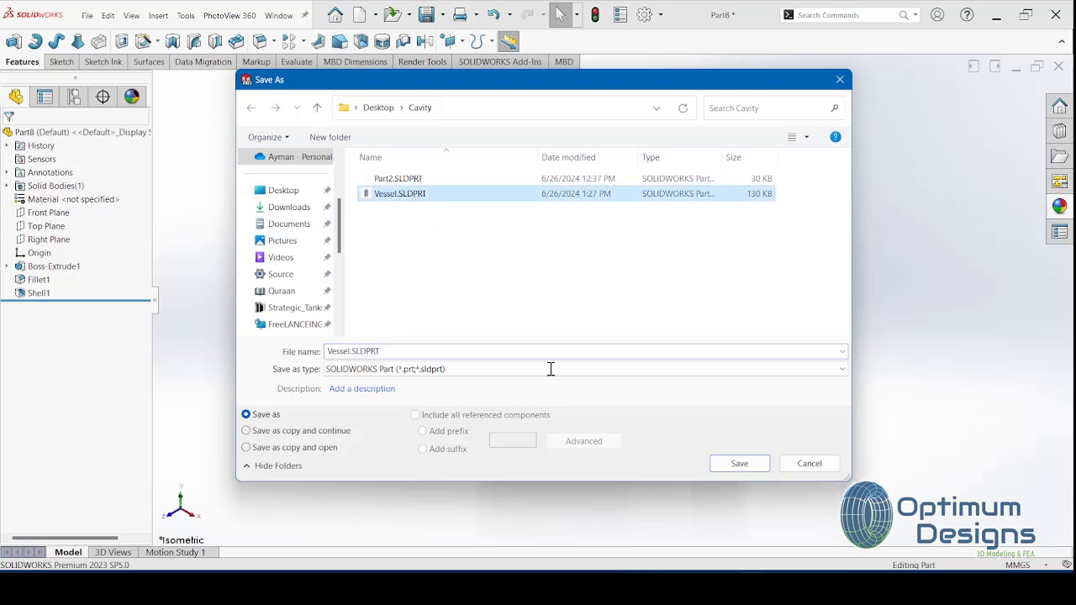
pyautogui.click(738, 464)
pyautogui.click(580, 294)
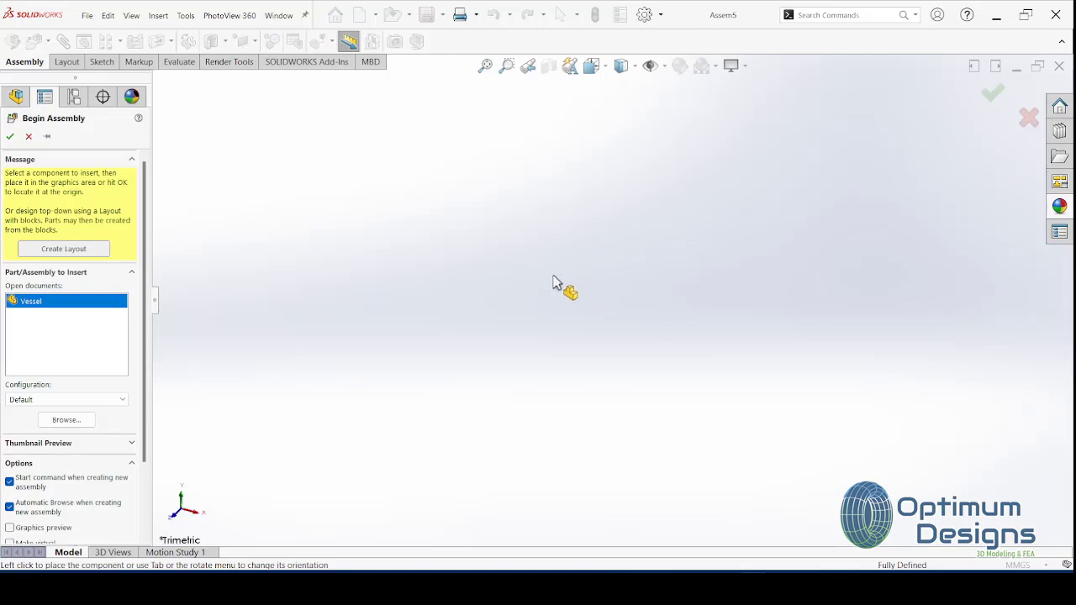
# Step: Place the Vessel at the assembly origin and add a new in-context part sketched on Front Plane
pyautogui.click(10, 137)
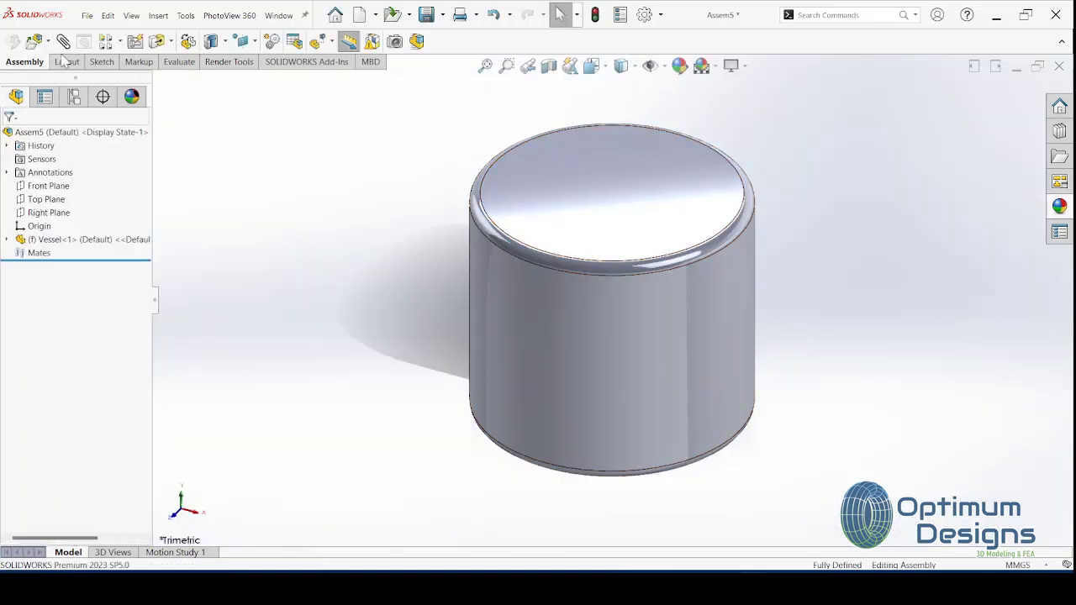
pyautogui.click(48, 41)
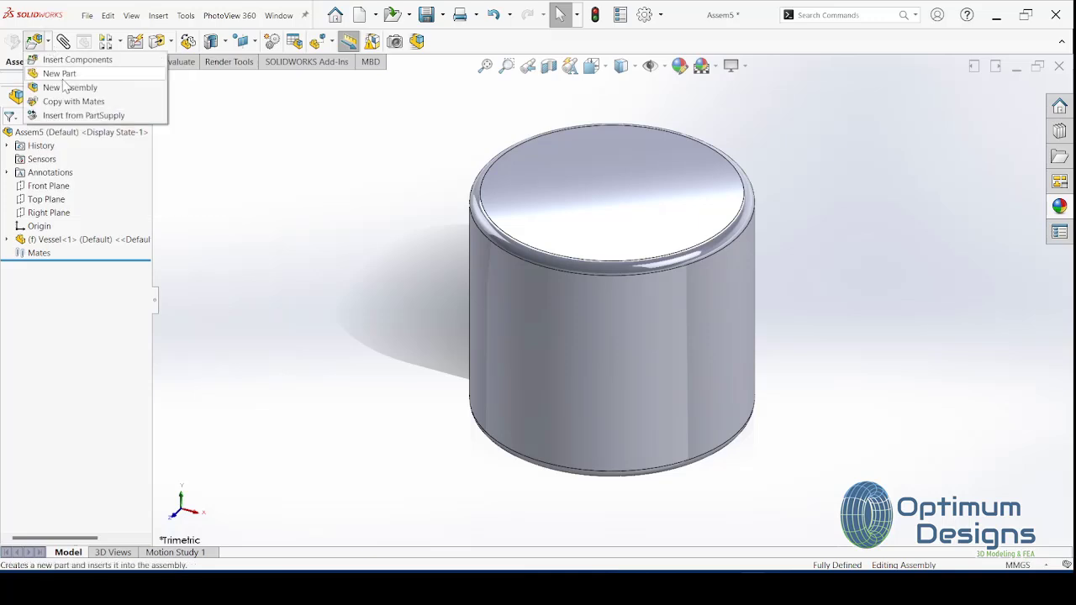
pyautogui.click(63, 78)
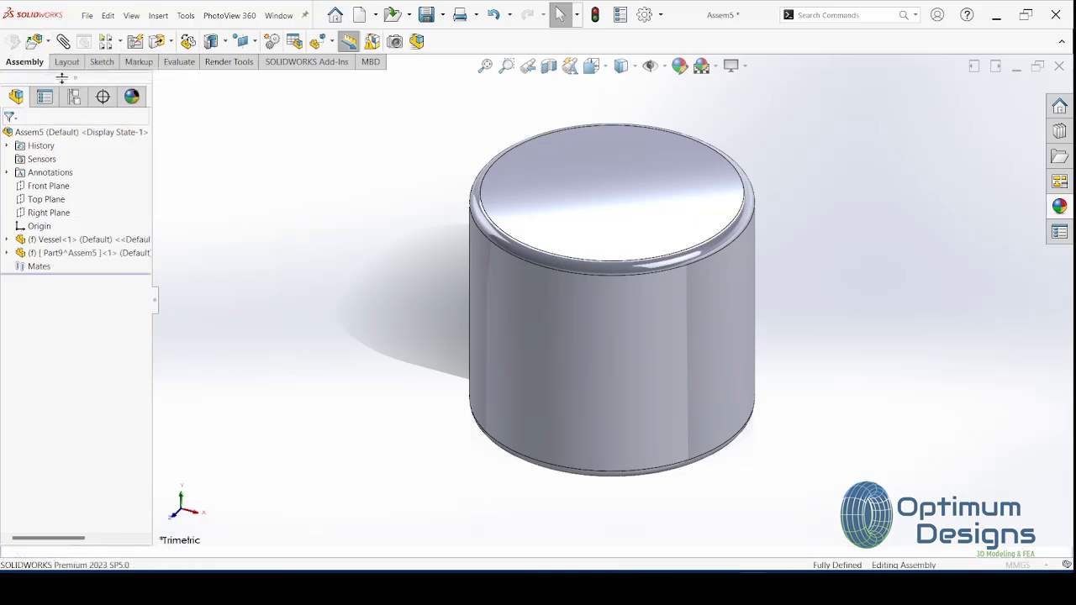
pyautogui.click(56, 189)
pyautogui.rightClick(56, 188)
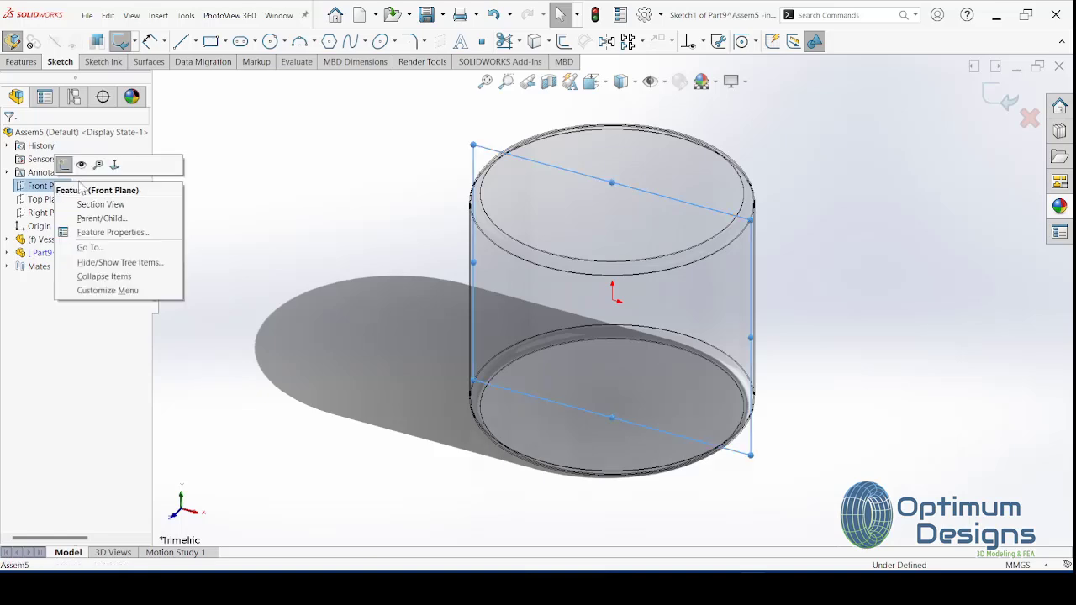
pyautogui.click(92, 164)
# Step: Draw a corner rectangle larger than the vessel outline, then view it isometrically
pyautogui.click(210, 42)
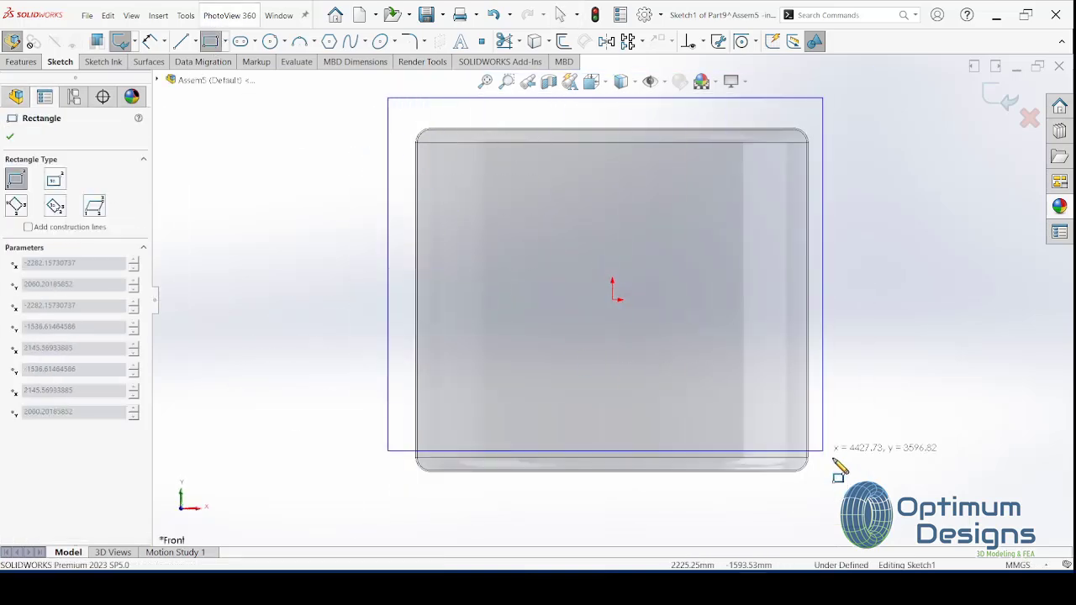
pyautogui.moveTo(431, 181); pyautogui.dragTo(854, 501)
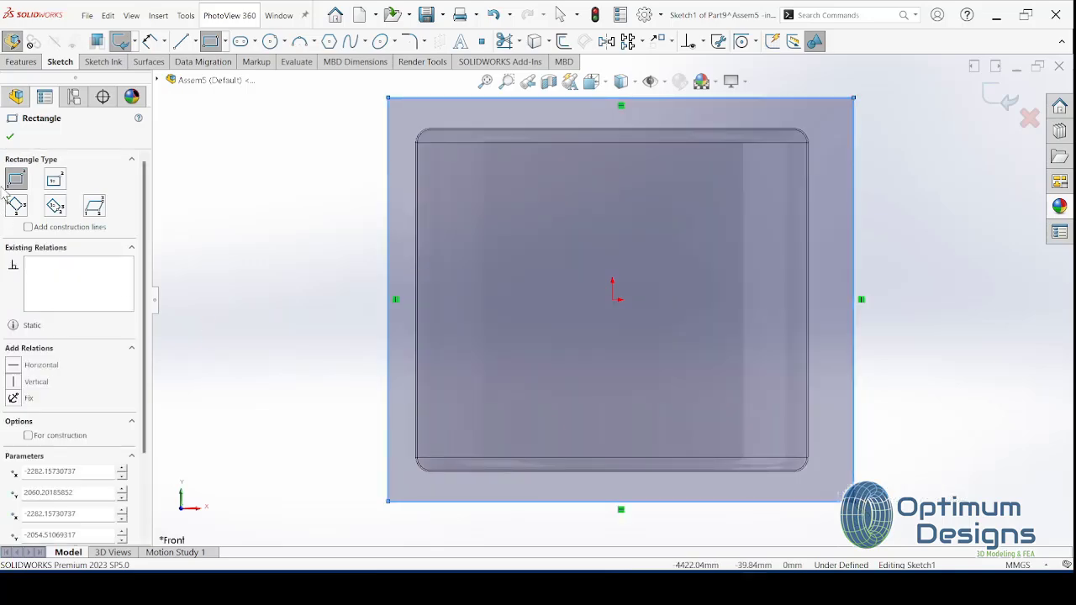
pyautogui.click(10, 138)
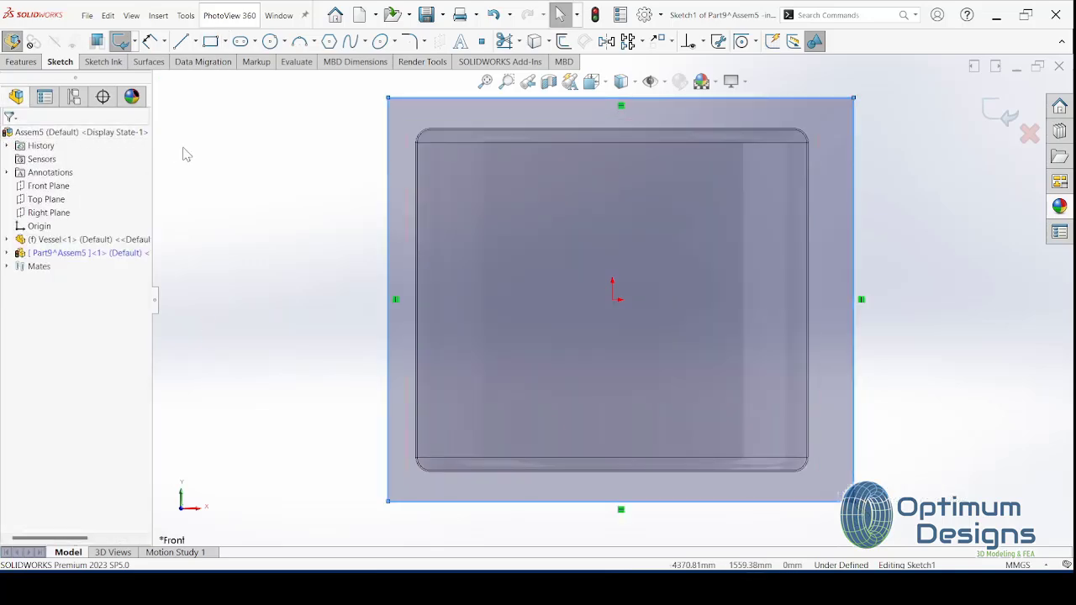
pyautogui.press('space')
pyautogui.click(577, 249)
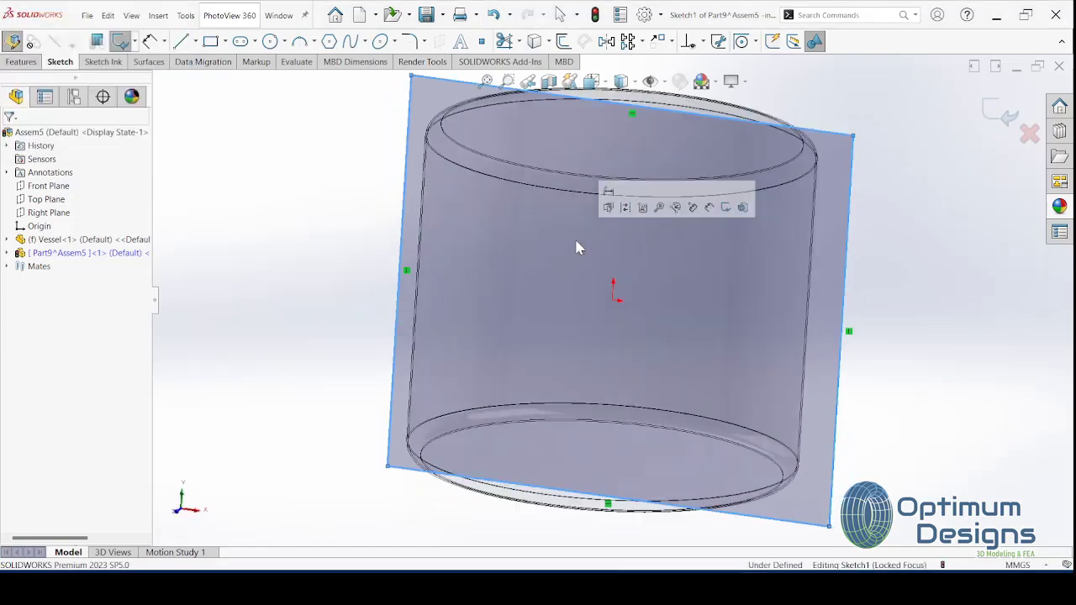
pyautogui.click(21, 61)
# Step: Extrude the rectangle Mid Plane, dragging the depth to 5172 mm
pyautogui.click(13, 41)
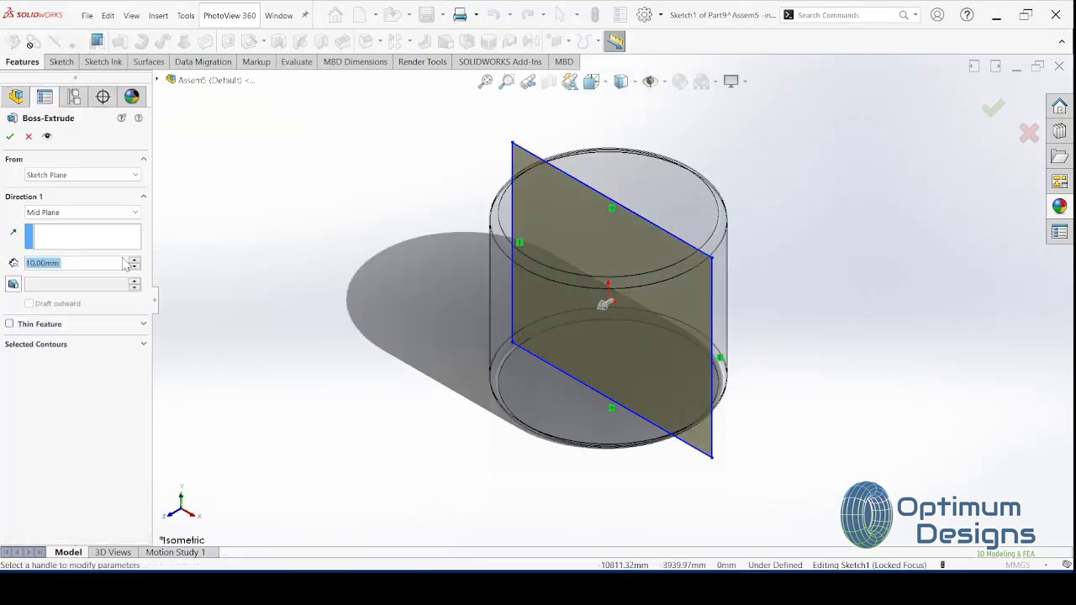
pyautogui.scroll(13, 134, 266)
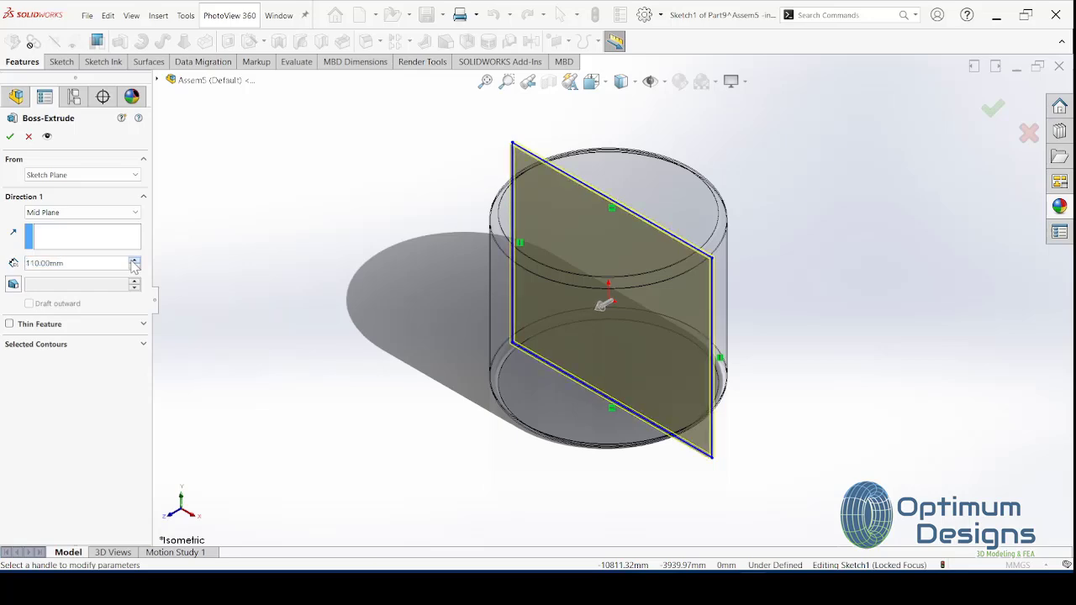
pyautogui.moveTo(604, 302); pyautogui.dragTo(513, 376)
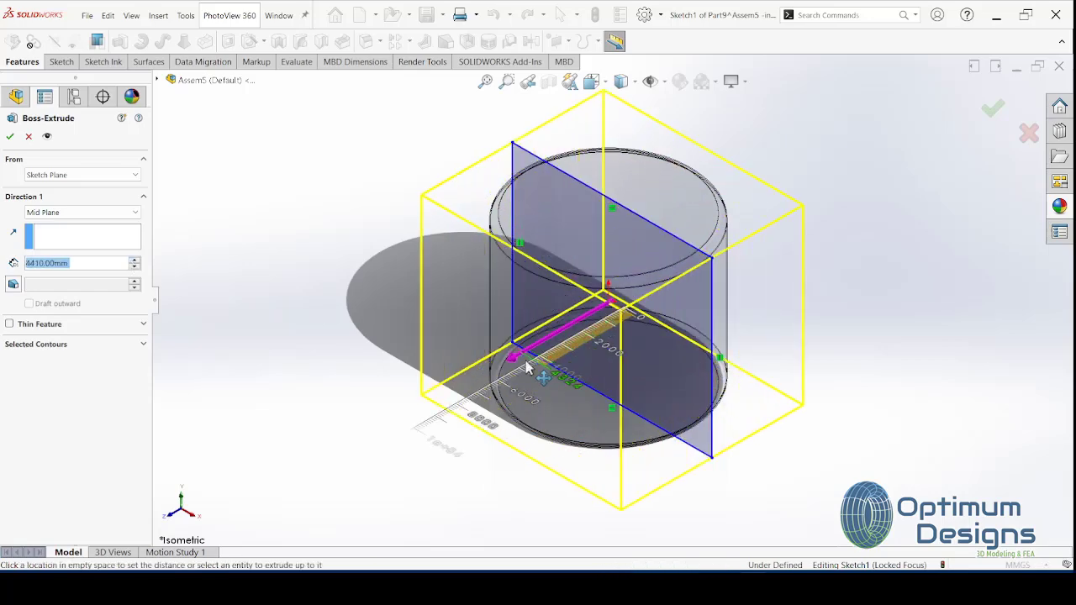
pyautogui.moveTo(513, 376); pyautogui.dragTo(457, 314, button='middle')
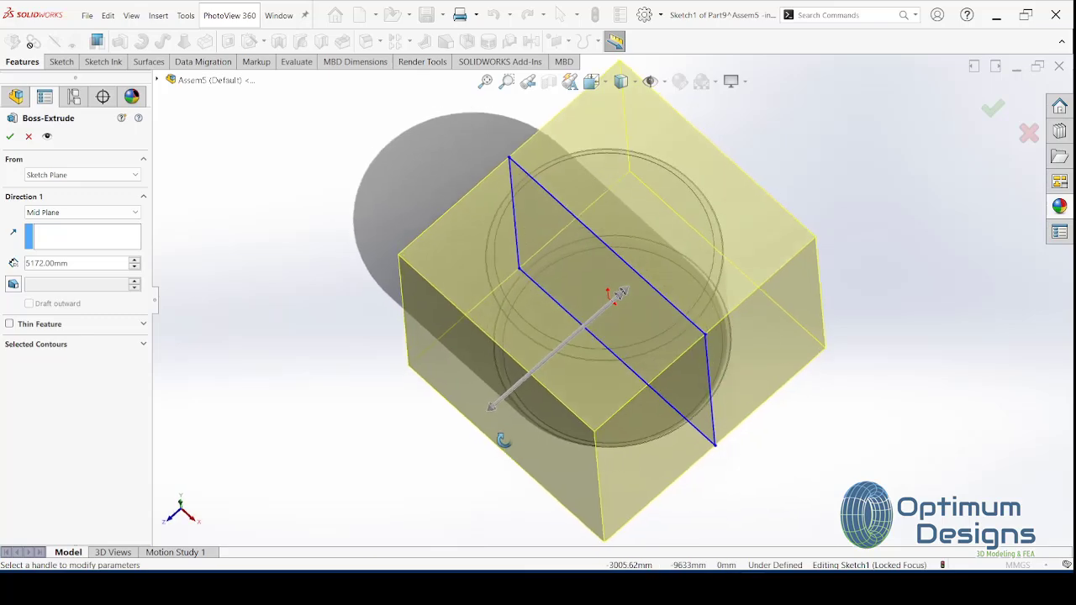
pyautogui.hotkey('ctrl', '8')
pyautogui.press('space')
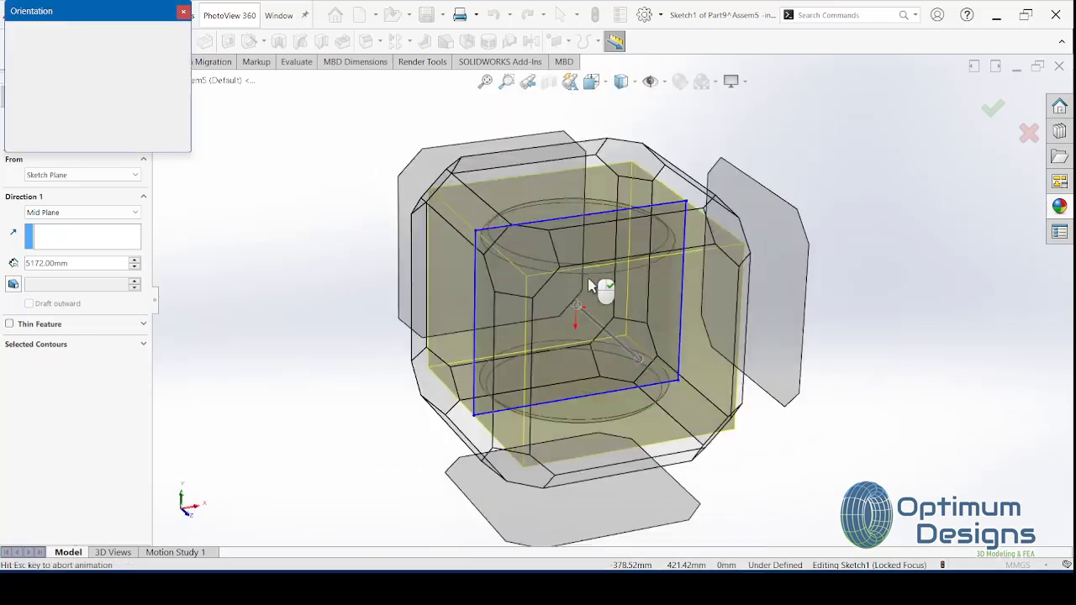
pyautogui.click(428, 339)
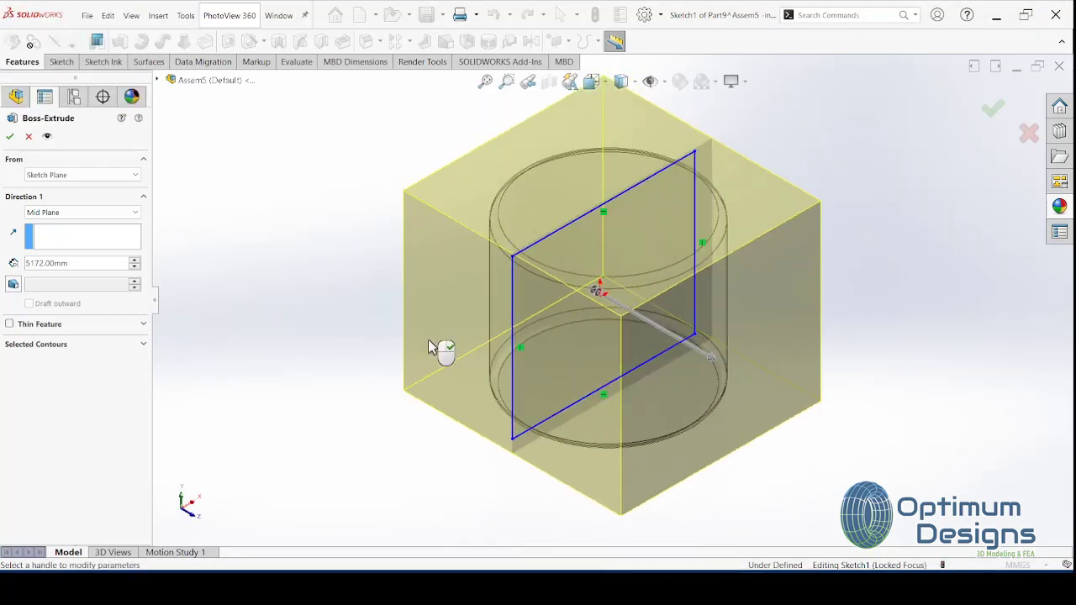
# Step: Check the 5172 mm box from several orientations and accept the extrusion
pyautogui.click(481, 267)
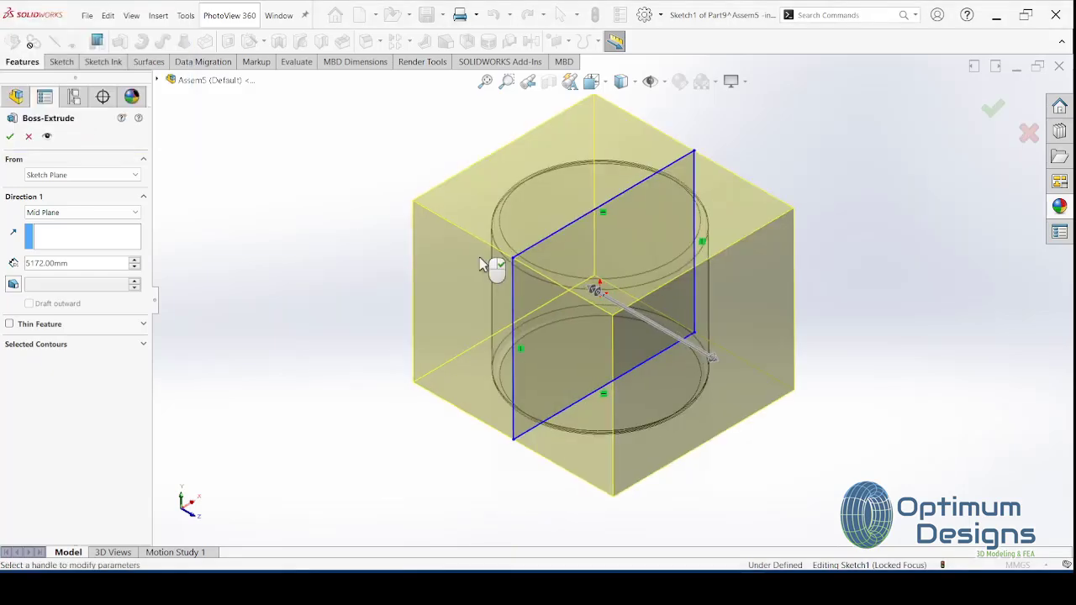
pyautogui.press('space')
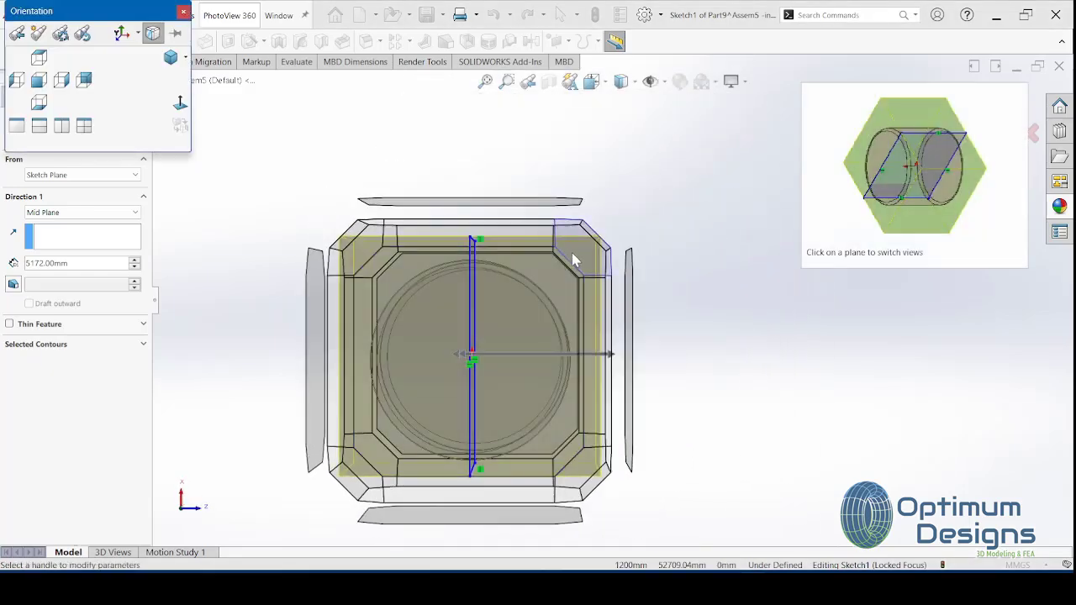
pyautogui.click(572, 261)
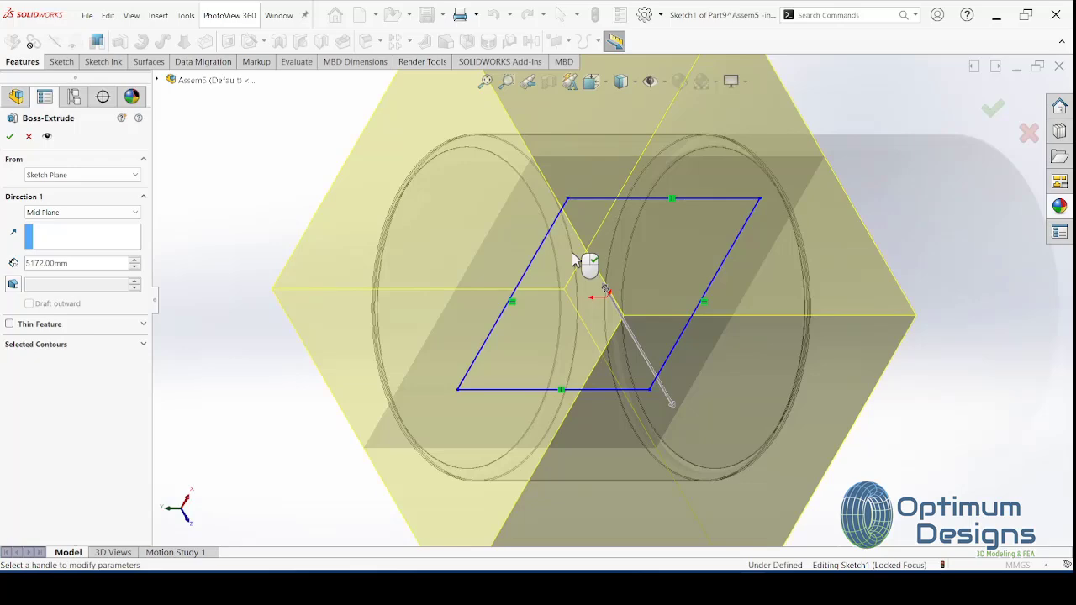
pyautogui.moveTo(572, 260); pyautogui.dragTo(600, 288, button='middle')
pyautogui.press('space')
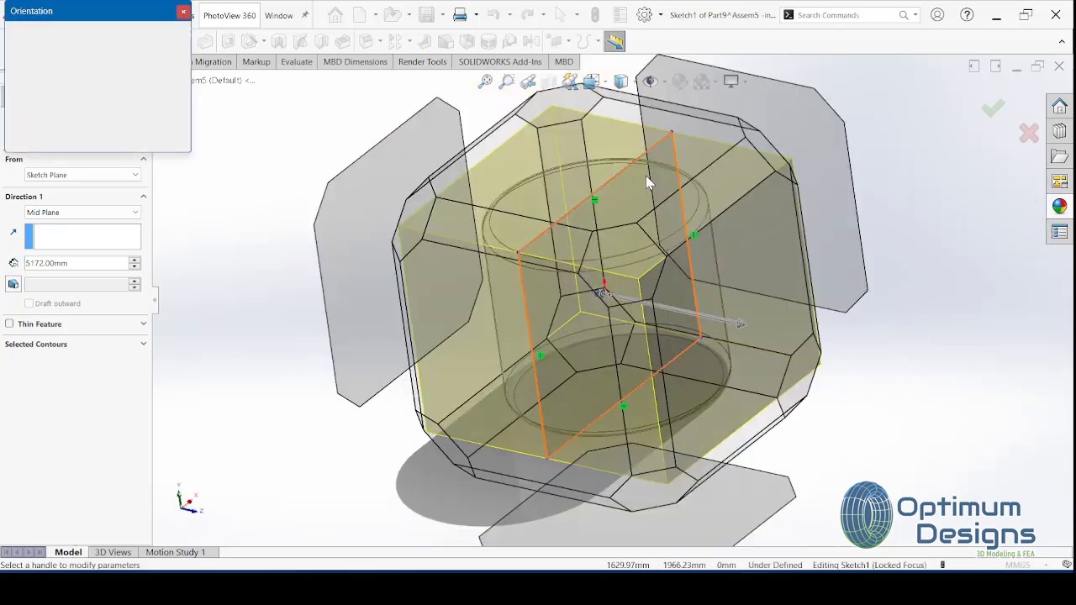
pyautogui.click(497, 341)
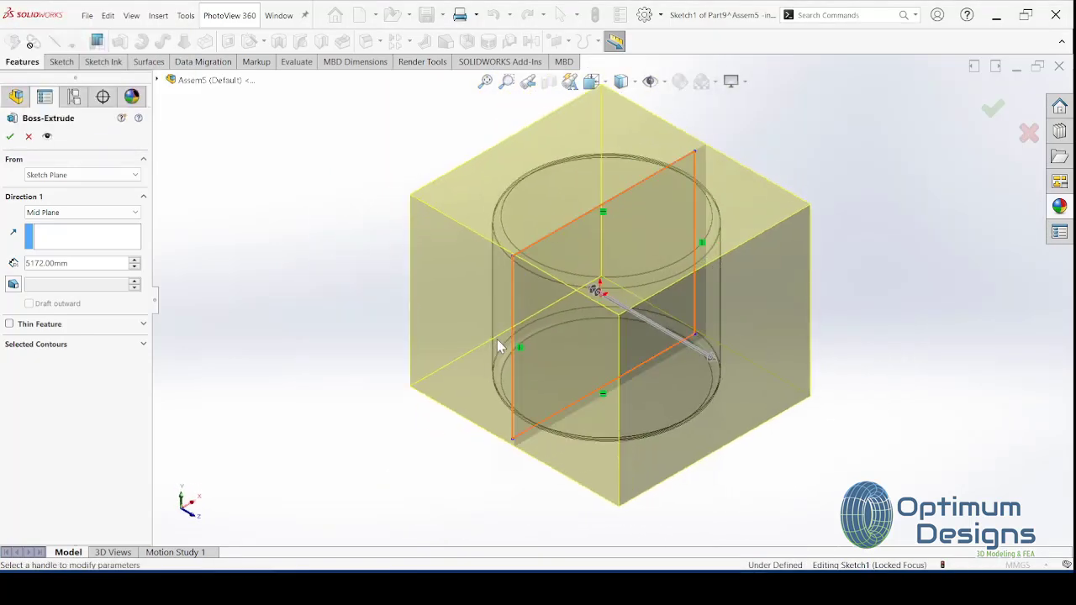
pyautogui.click(9, 136)
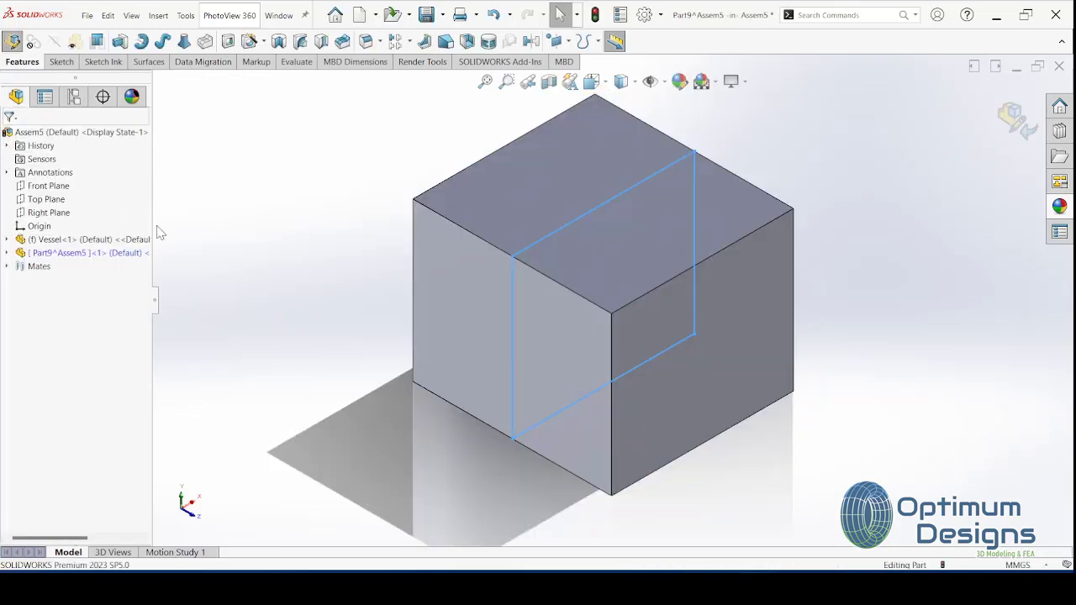
# Step: Cut a Cavity in Part9 using Vessel<1>, keeping only Body 2 as the water body
pyautogui.click(160, 15)
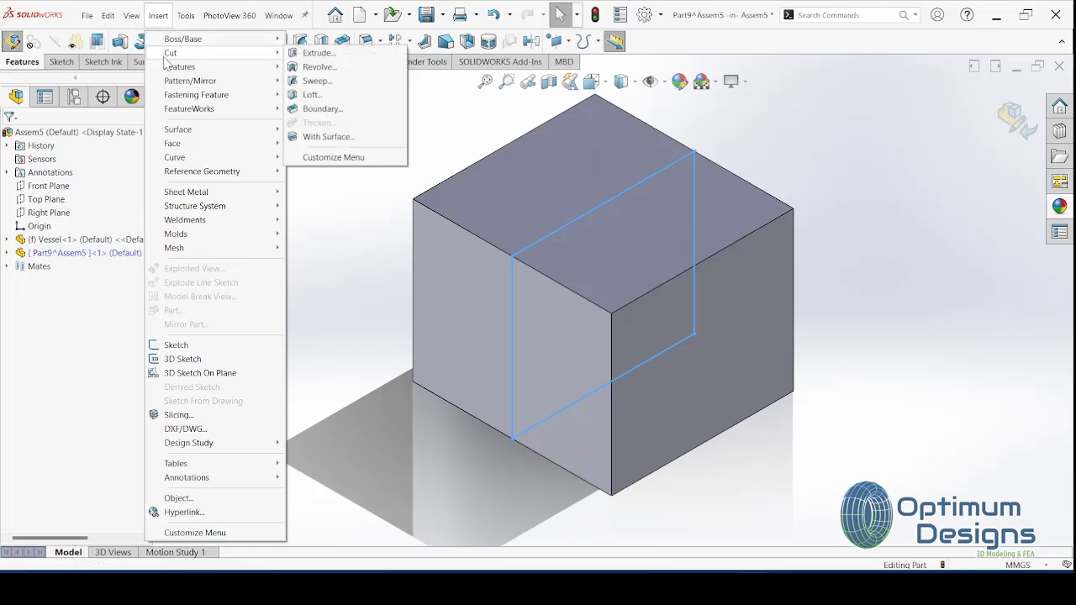
pyautogui.moveTo(179, 67)
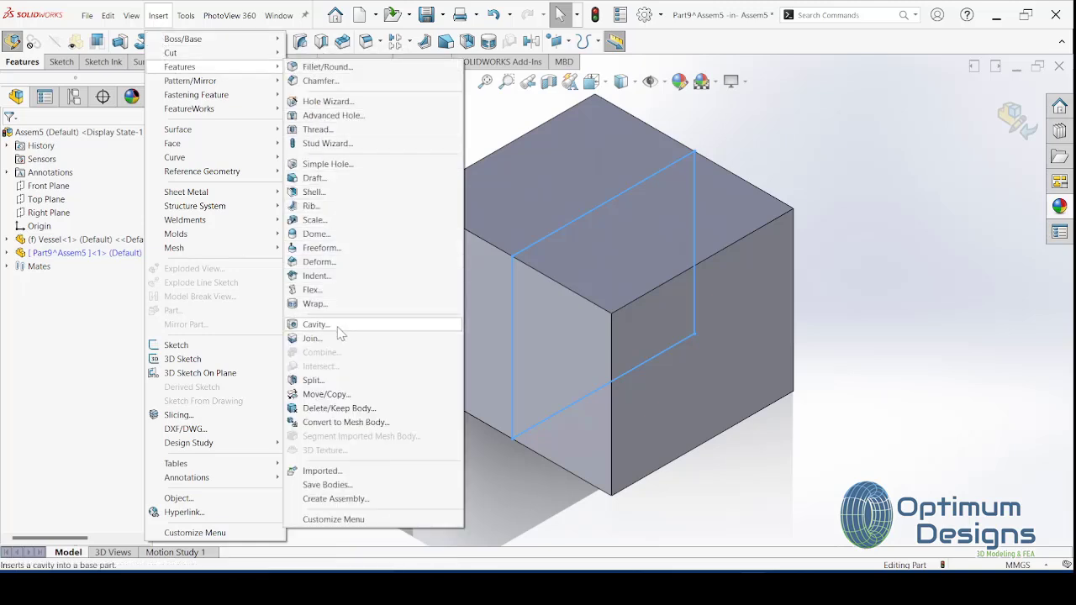
pyautogui.click(316, 325)
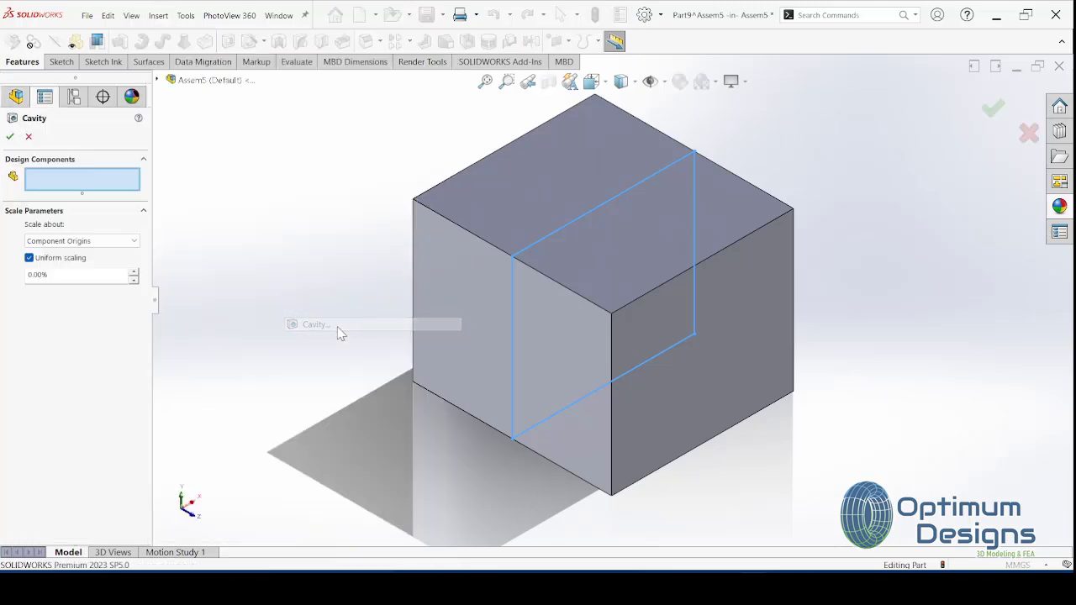
pyautogui.click(157, 80)
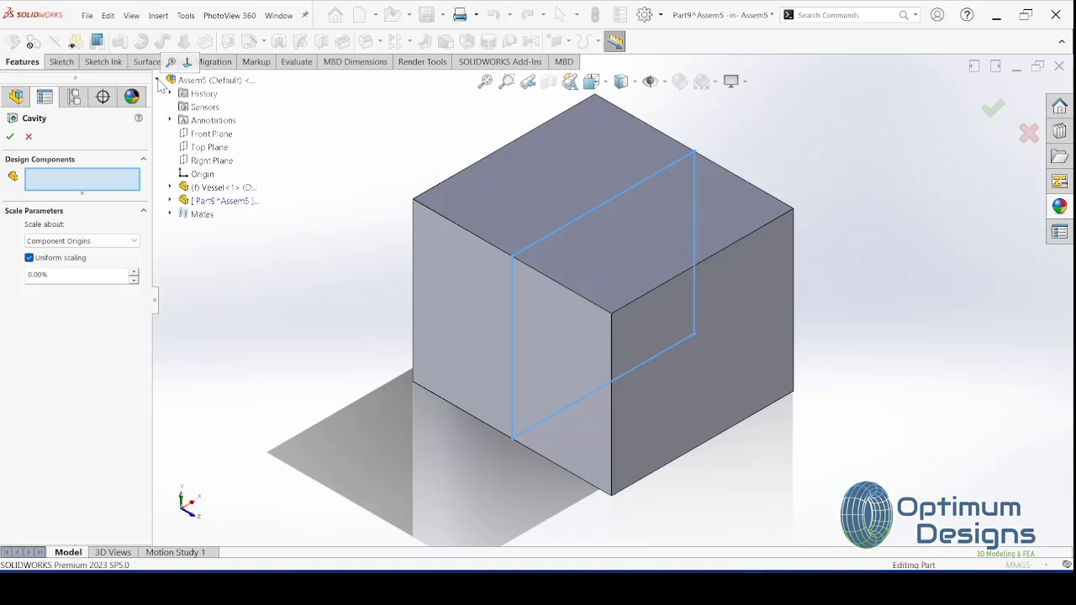
pyautogui.click(217, 188)
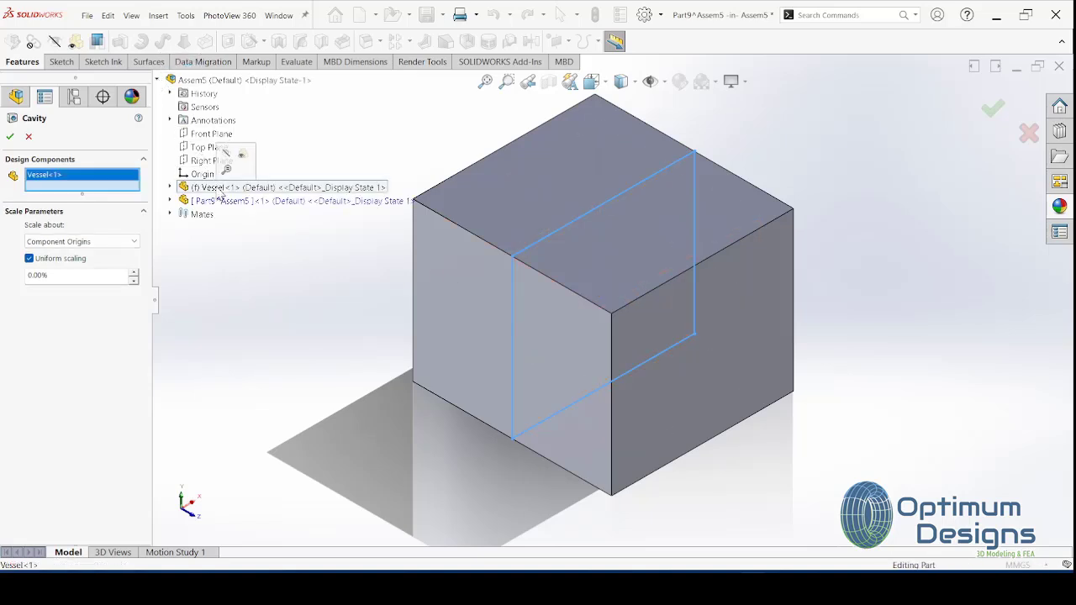
pyautogui.click(10, 137)
pyautogui.click(17, 85)
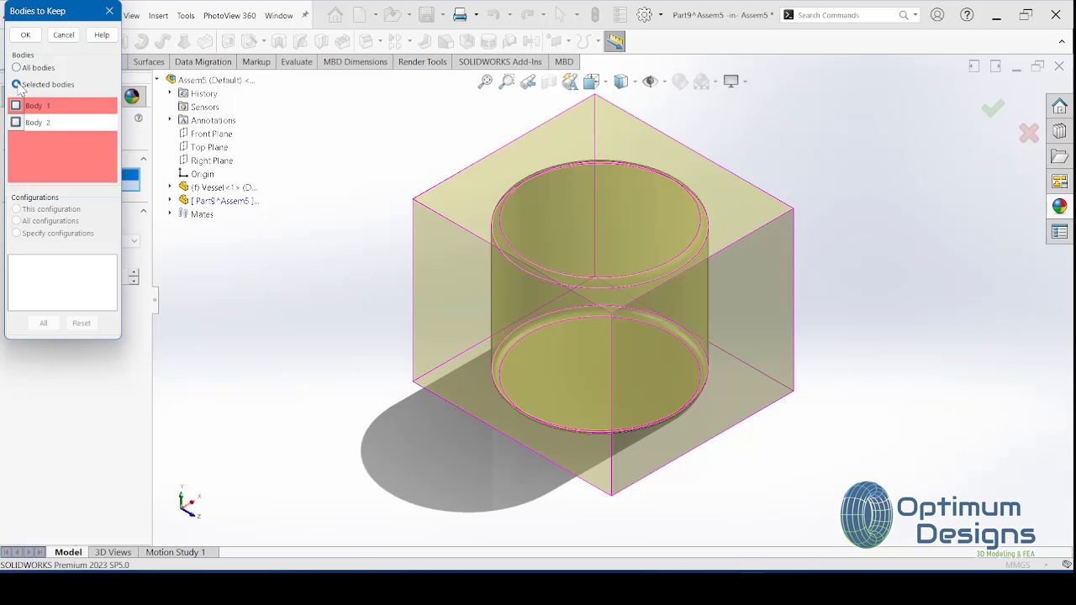
pyautogui.click(16, 122)
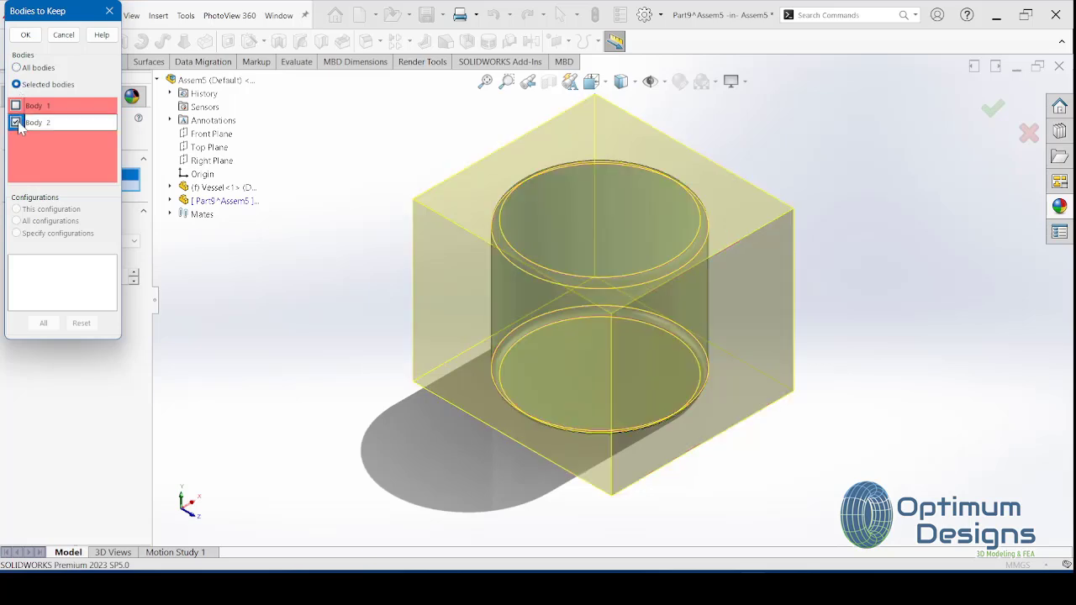
pyautogui.click(24, 36)
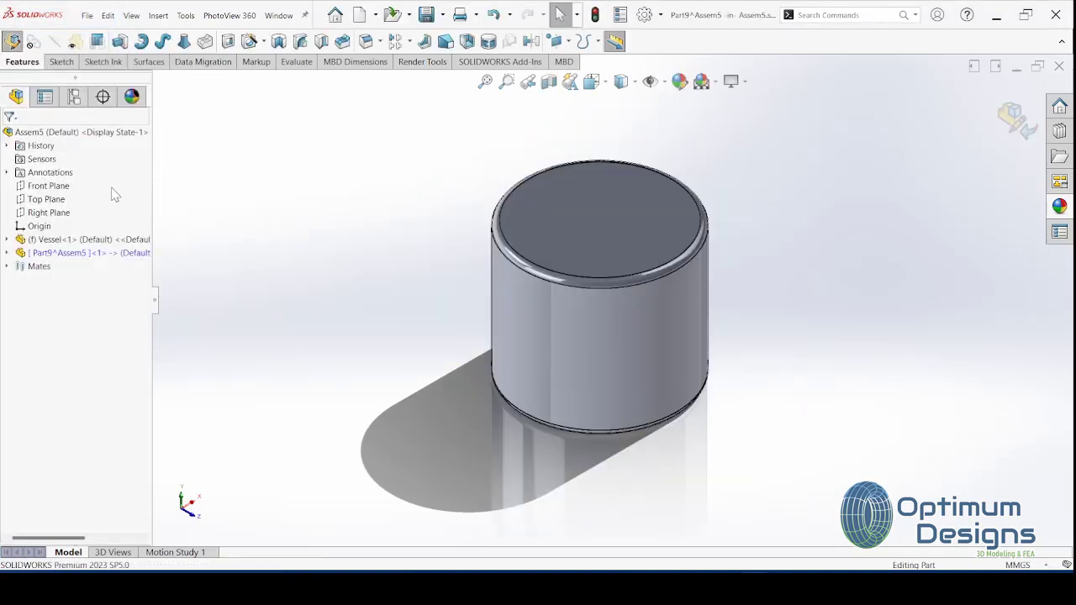
# Step: Make Vessel<1> transparent and assign the Water material to Part9's remaining solid body
pyautogui.click(101, 243)
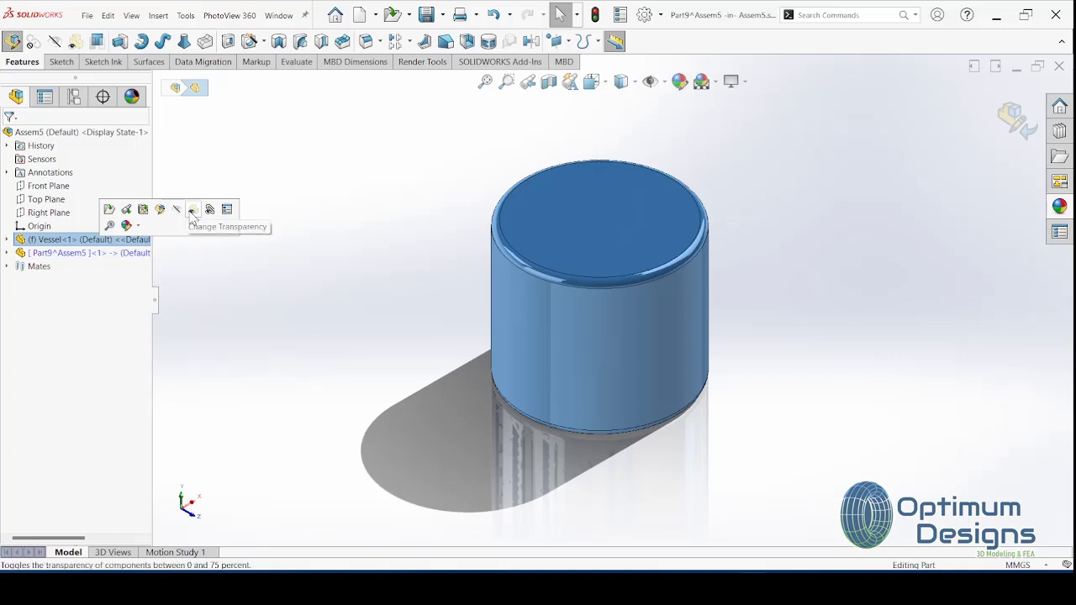
pyautogui.click(192, 216)
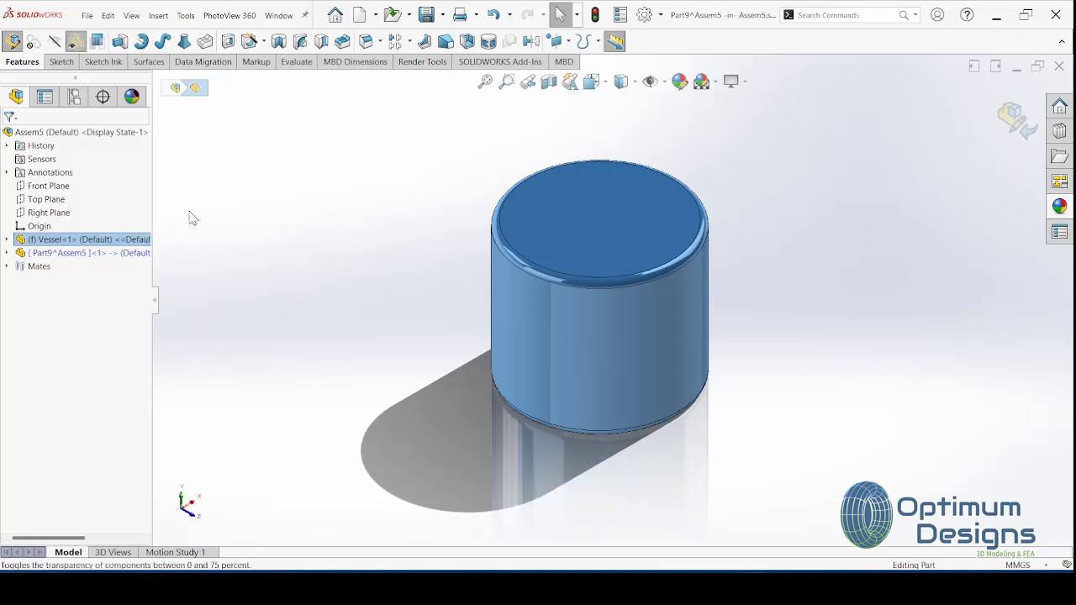
pyautogui.click(8, 253)
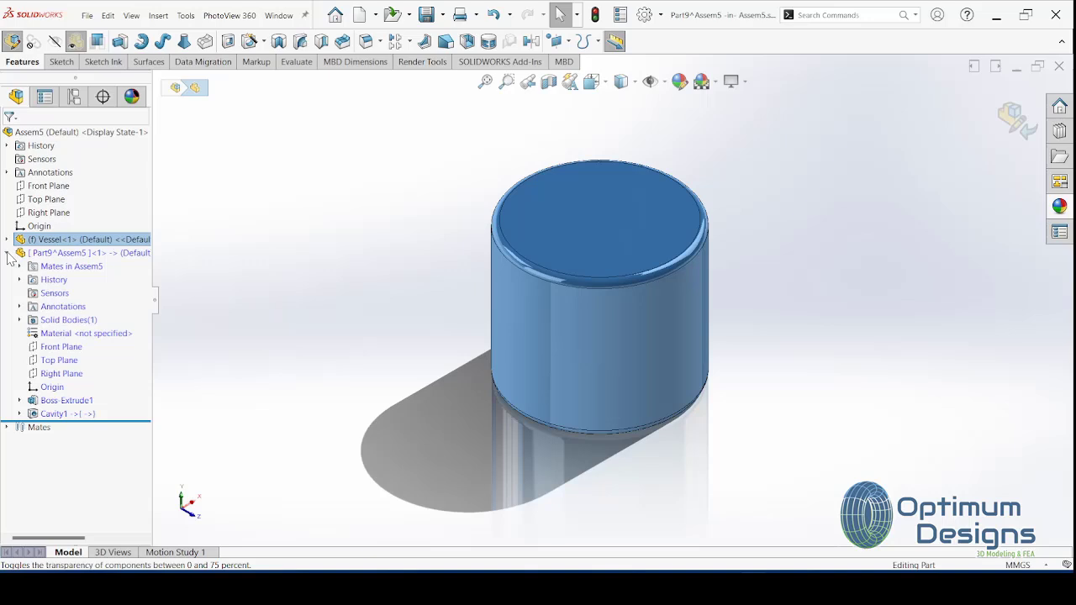
pyautogui.click(19, 321)
pyautogui.click(67, 335)
pyautogui.rightClick(67, 335)
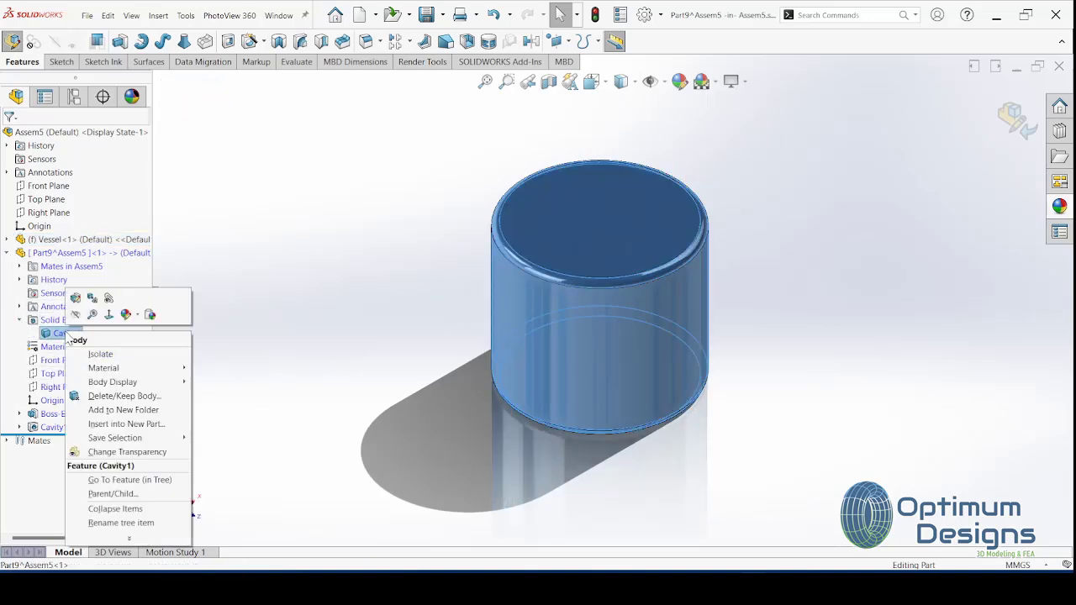
pyautogui.moveTo(103, 368)
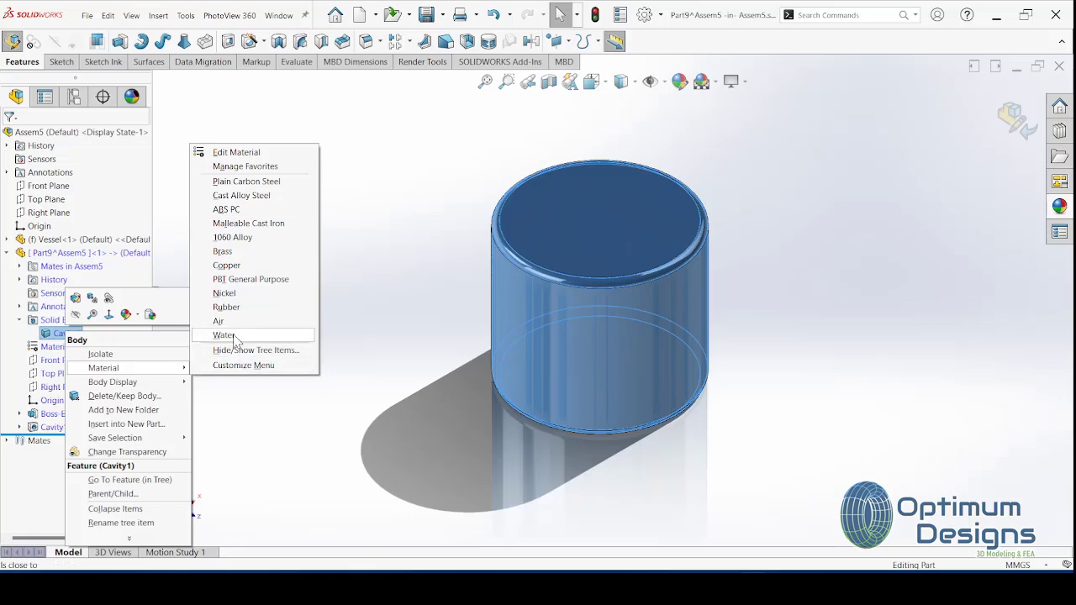
pyautogui.click(225, 336)
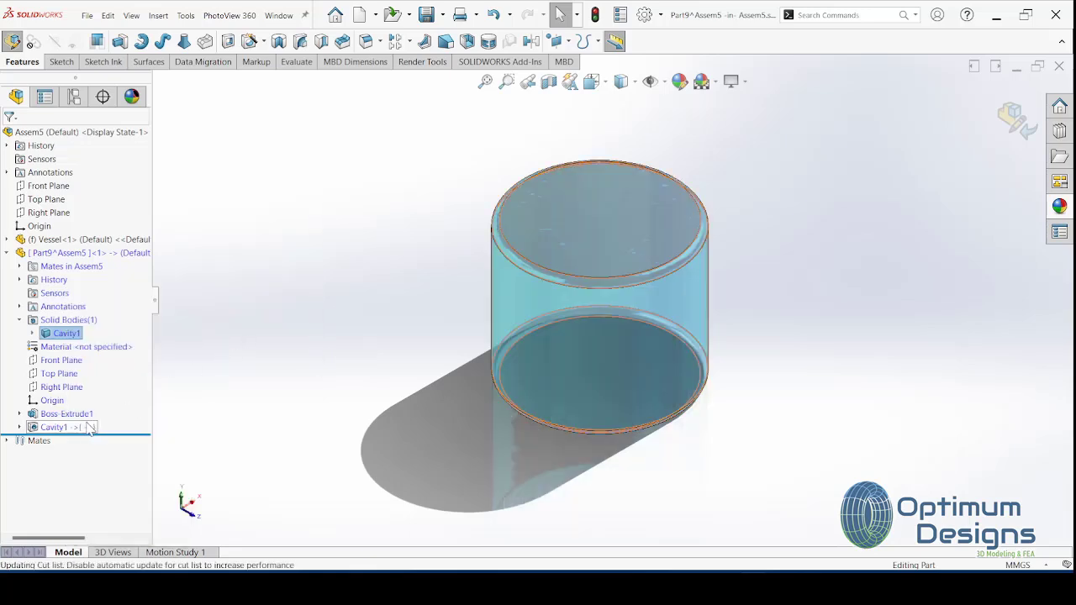
pyautogui.click(20, 320)
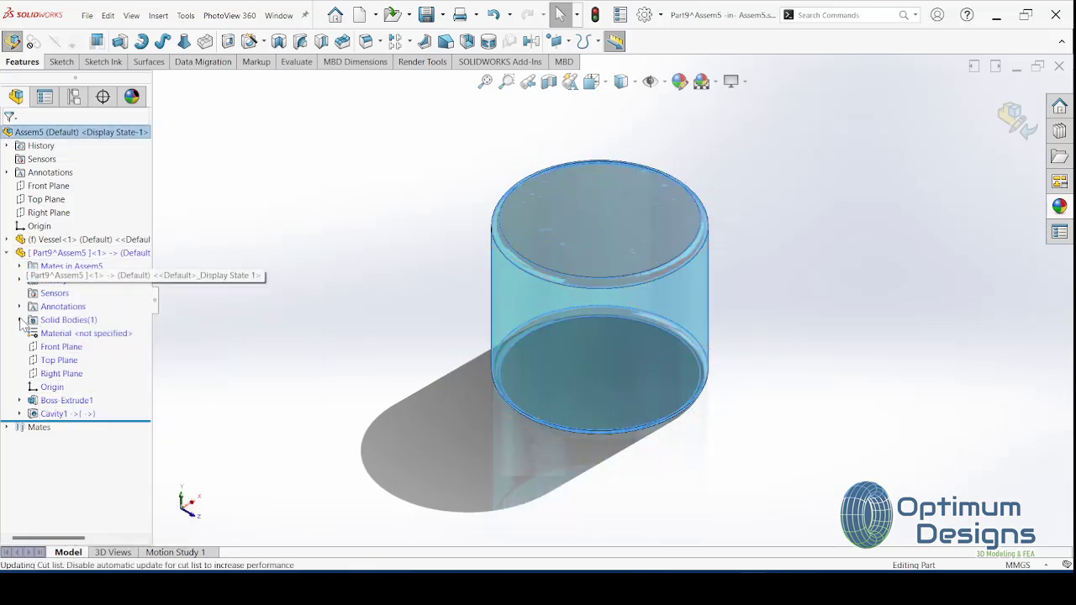
pyautogui.click(19, 401)
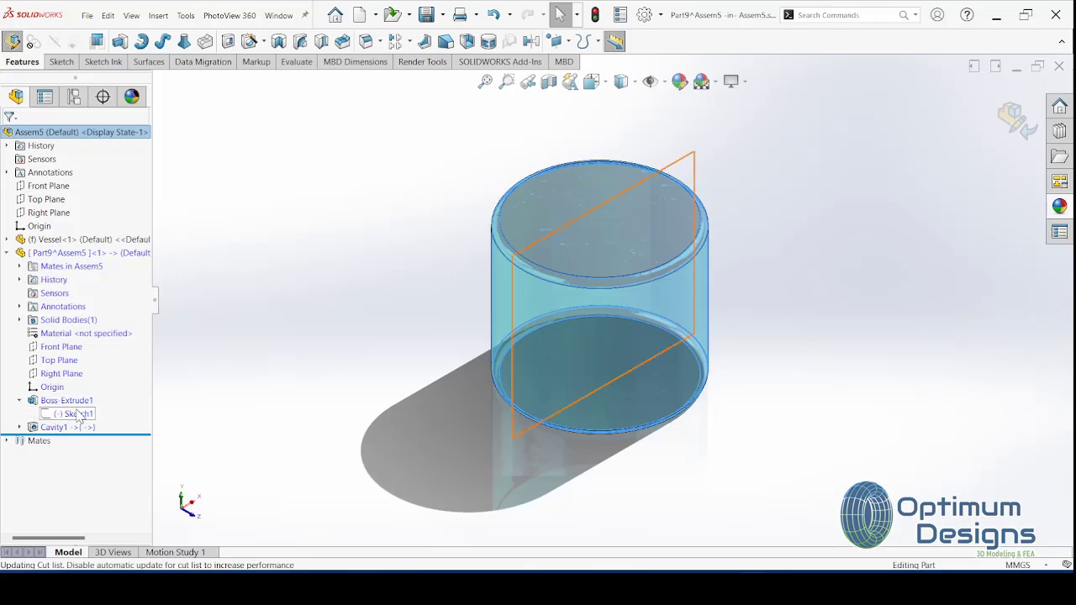
# Step: Drag Sketch1's rectangle top edge down to mid-vessel height and rebuild the water part
pyautogui.click(77, 414)
pyautogui.click(126, 403)
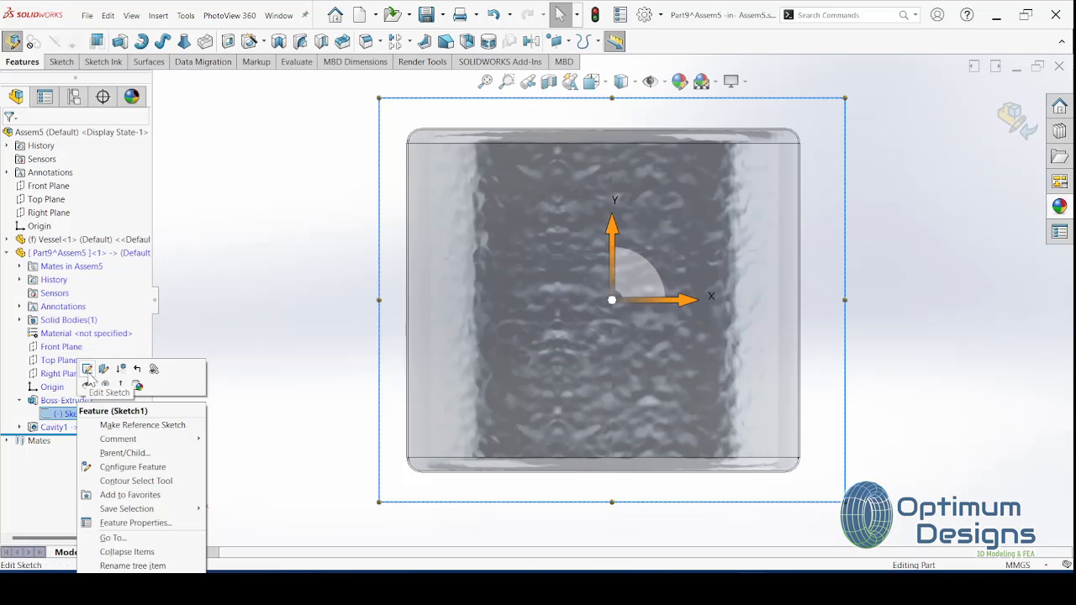
pyautogui.click(87, 368)
pyautogui.moveTo(647, 99)
pyautogui.mouseDown()
pyautogui.moveTo(661, 185)
pyautogui.moveTo(653, 313)
pyautogui.mouseUp()
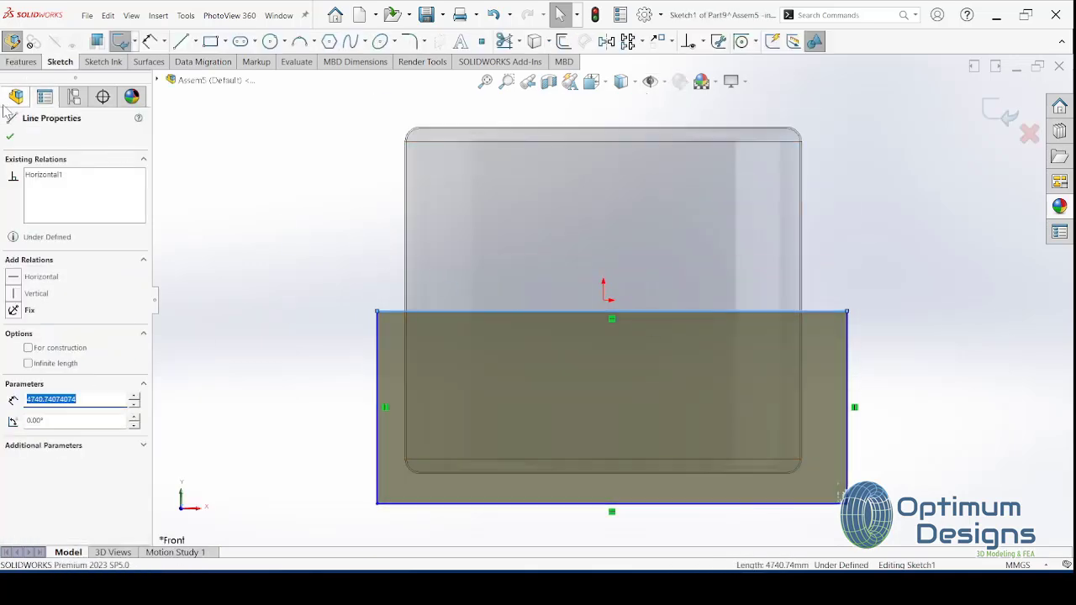
pyautogui.click(882, 95)
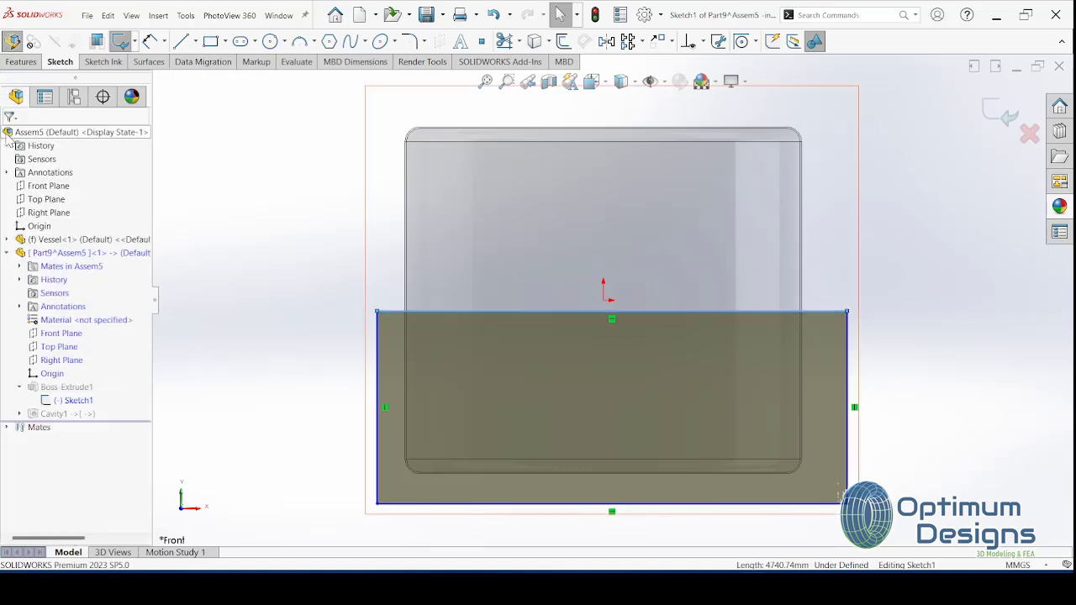
pyautogui.click(1001, 113)
# Step: Fix Cavity1 by reselecting the Vessel and keeping only Body 2, the water body
pyautogui.click(401, 91)
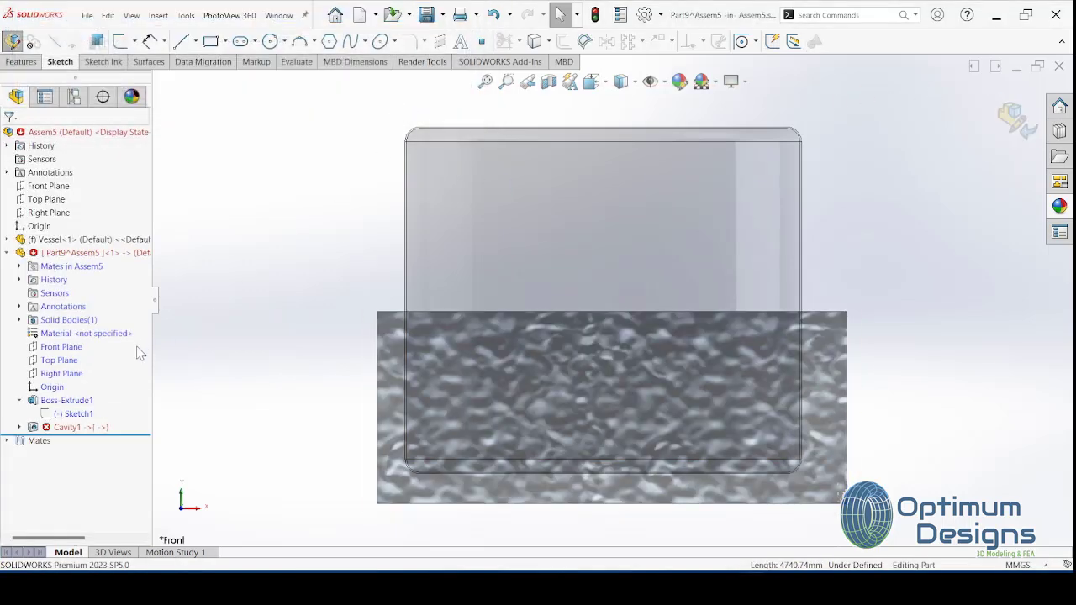
pyautogui.click(76, 427)
pyautogui.click(95, 400)
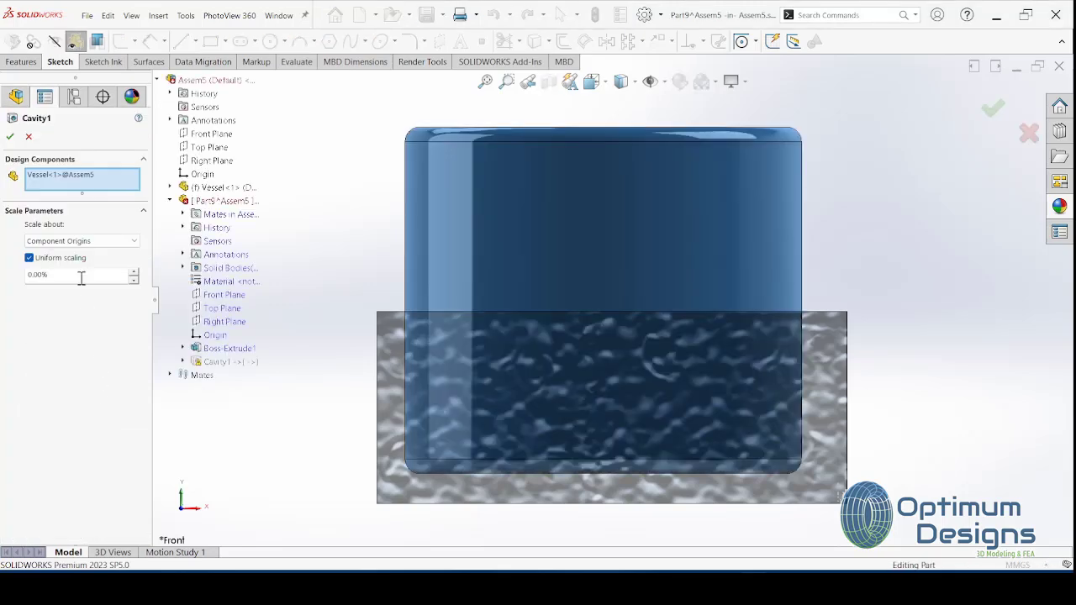
pyautogui.click(11, 137)
pyautogui.click(15, 122)
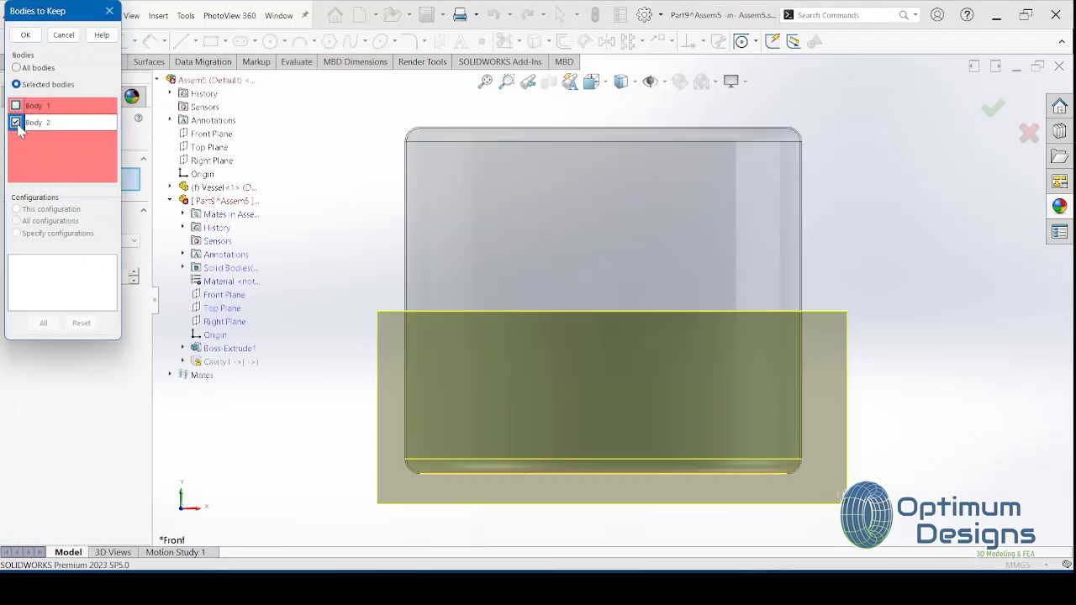
pyautogui.click(26, 35)
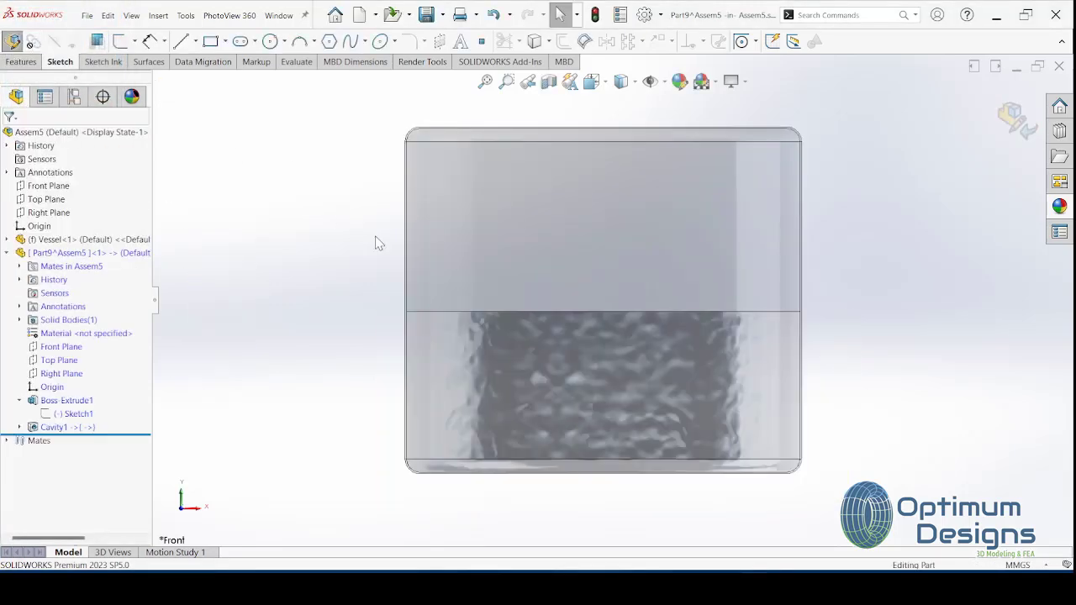
pyautogui.press('space')
# Step: In isometric view, give the Cavity1 water body a light-cyan water appearance
pyautogui.click(572, 254)
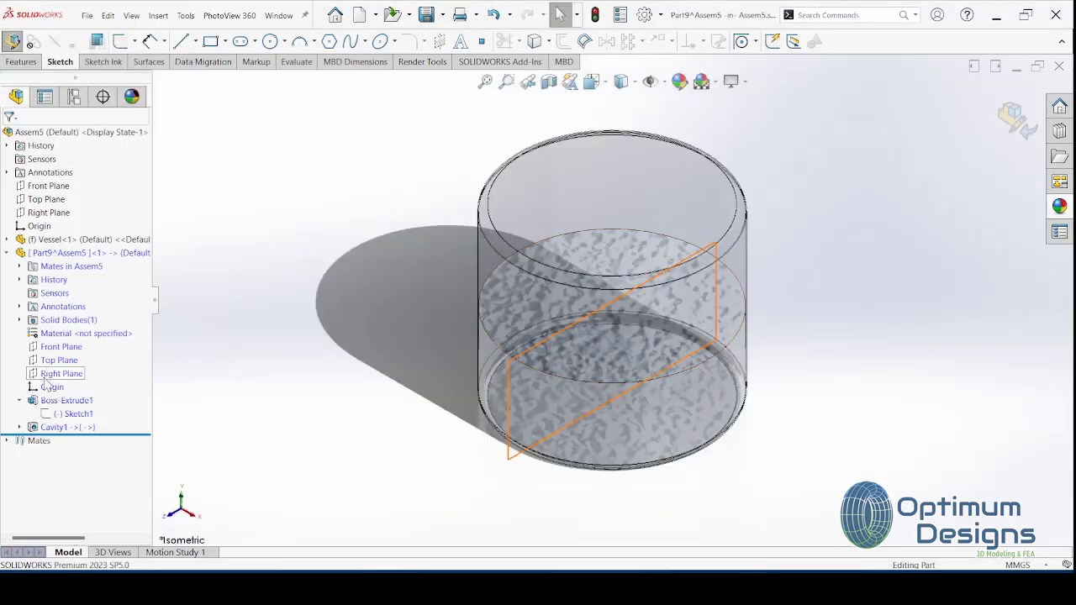
pyautogui.click(19, 319)
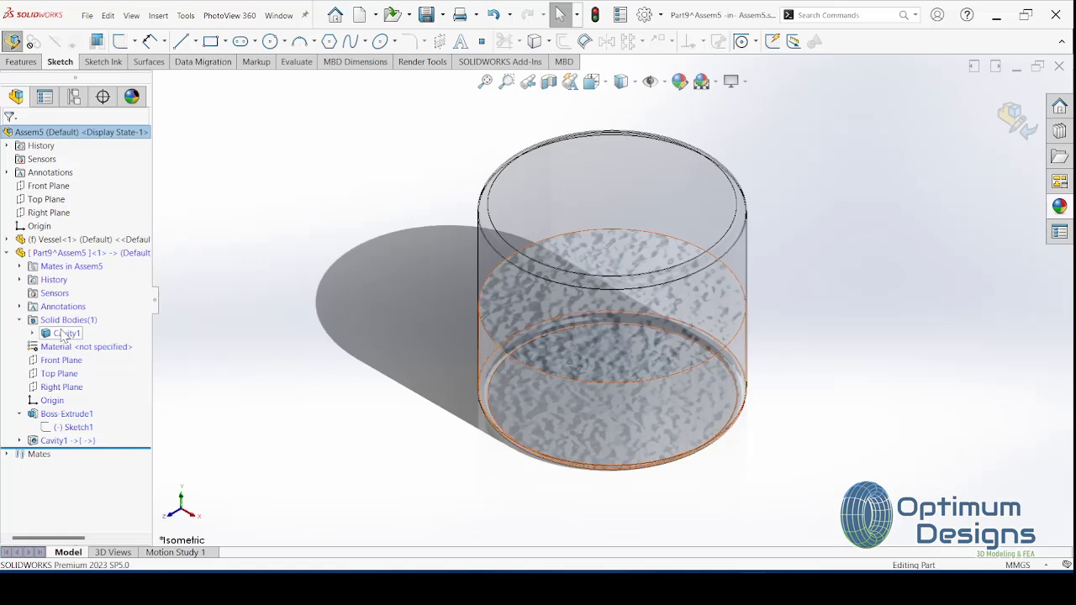
pyautogui.click(63, 335)
pyautogui.click(122, 312)
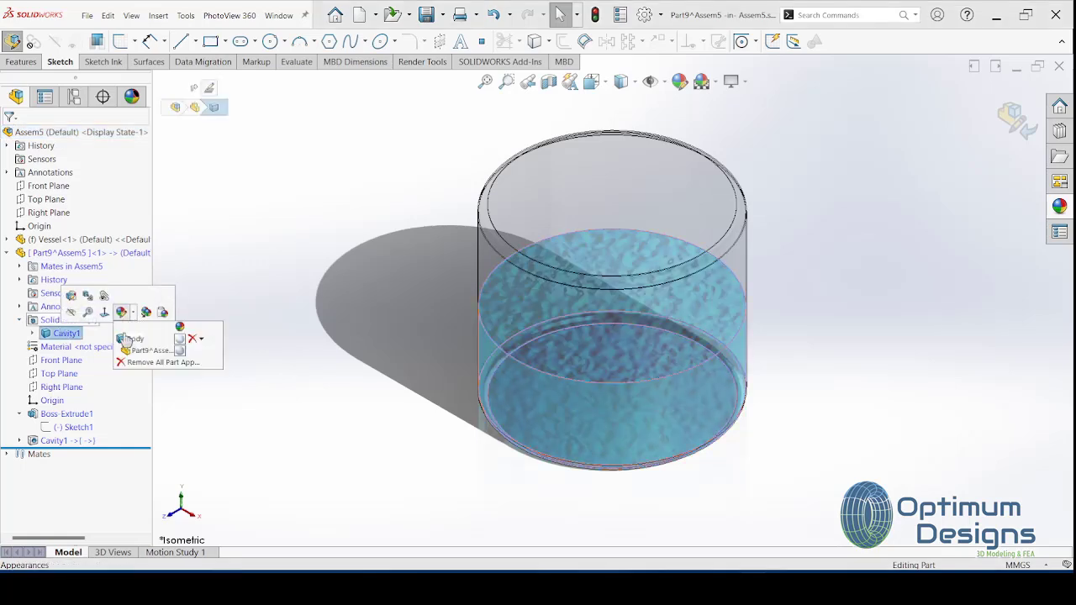
pyautogui.click(125, 341)
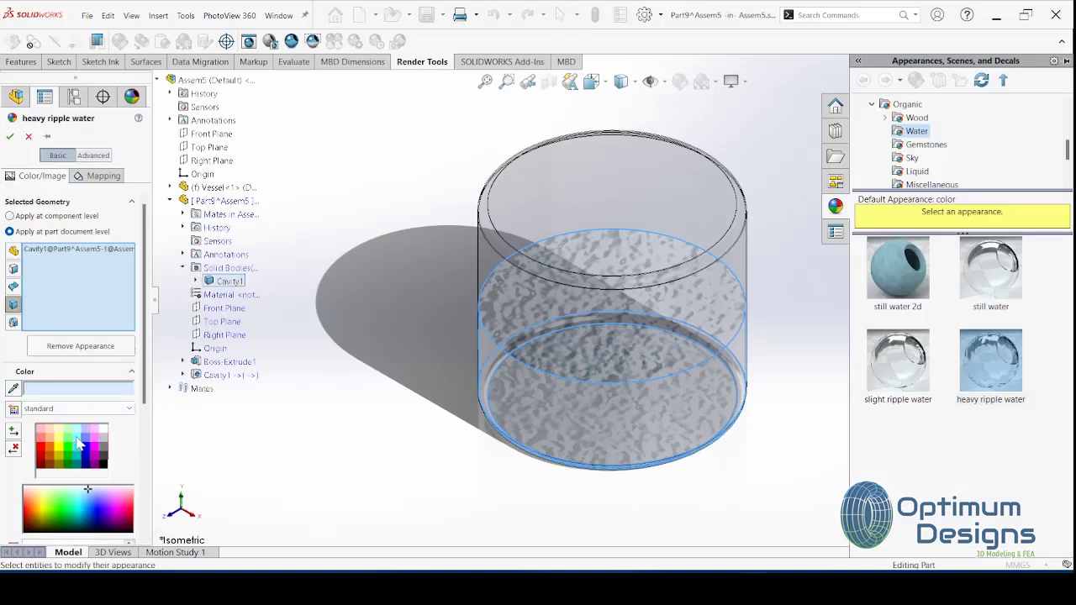
pyautogui.click(76, 437)
pyautogui.click(10, 137)
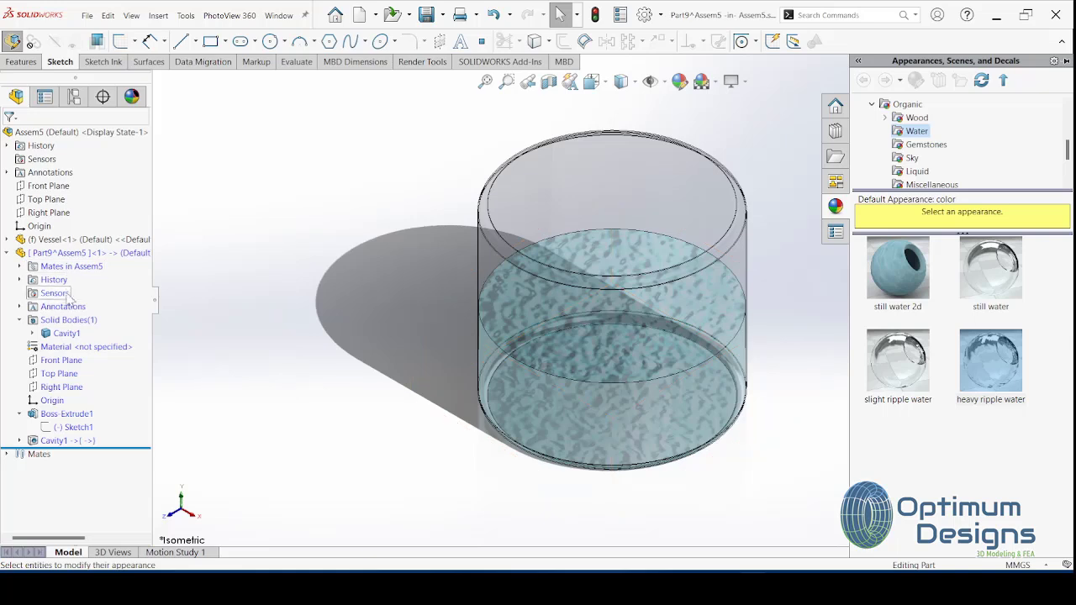
# Step: Set the water part's material to Water
pyautogui.rightClick(69, 351)
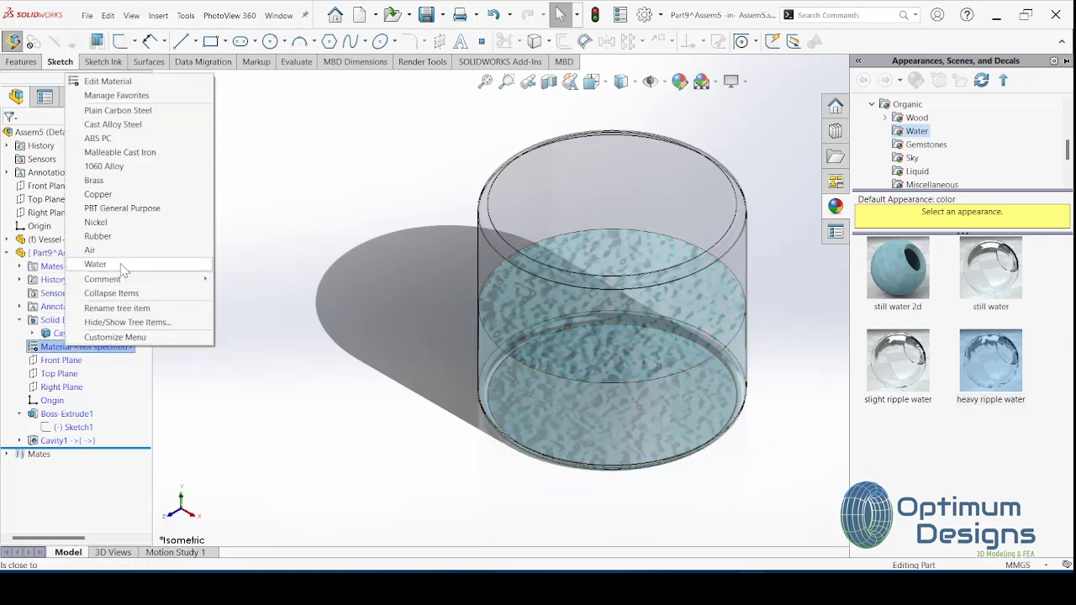
pyautogui.click(95, 264)
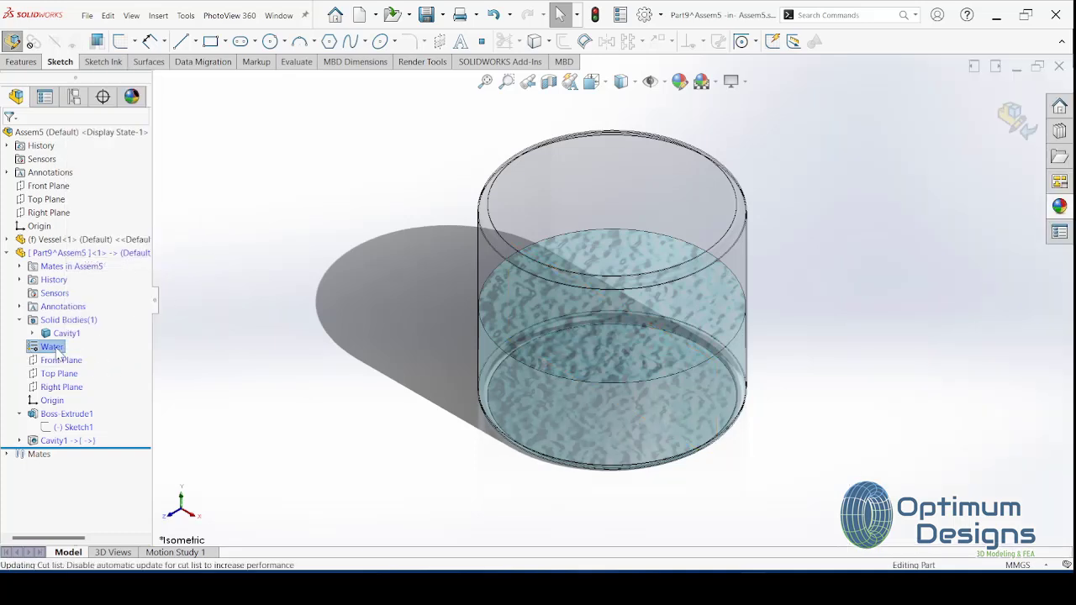
pyautogui.click(225, 353)
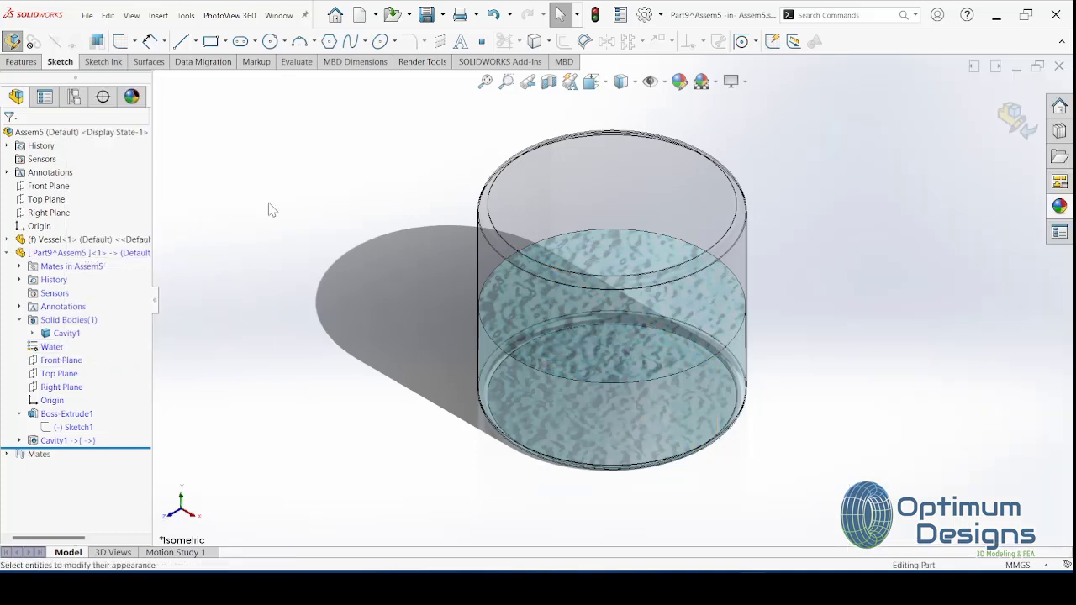
# Step: Measure mass properties of only the water part (20068402.31 grams) and highlight the surface area value
pyautogui.click(186, 16)
pyautogui.moveTo(209, 447)
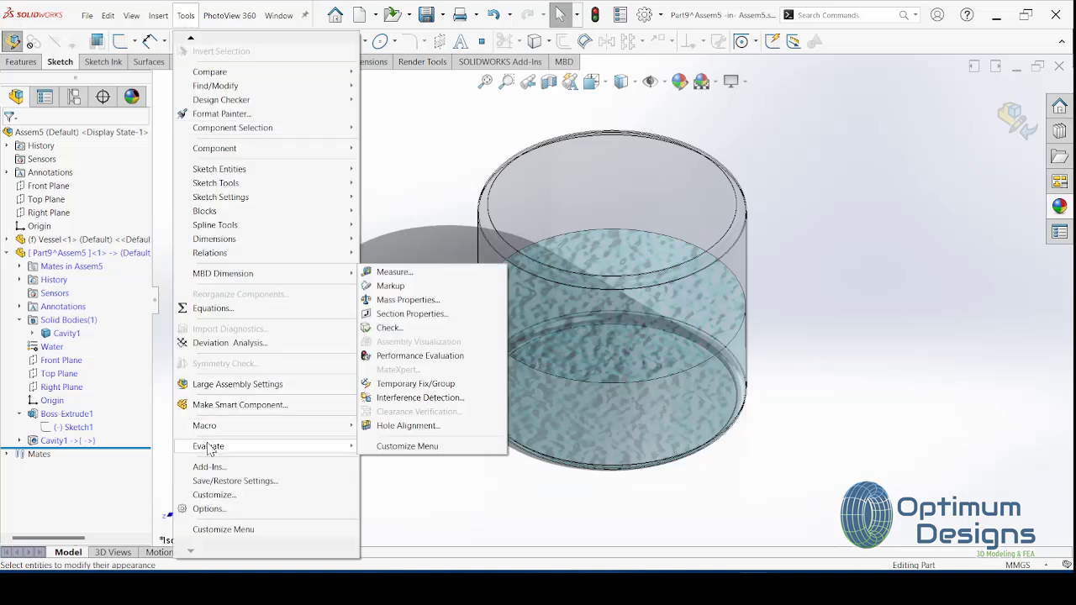
pyautogui.click(403, 300)
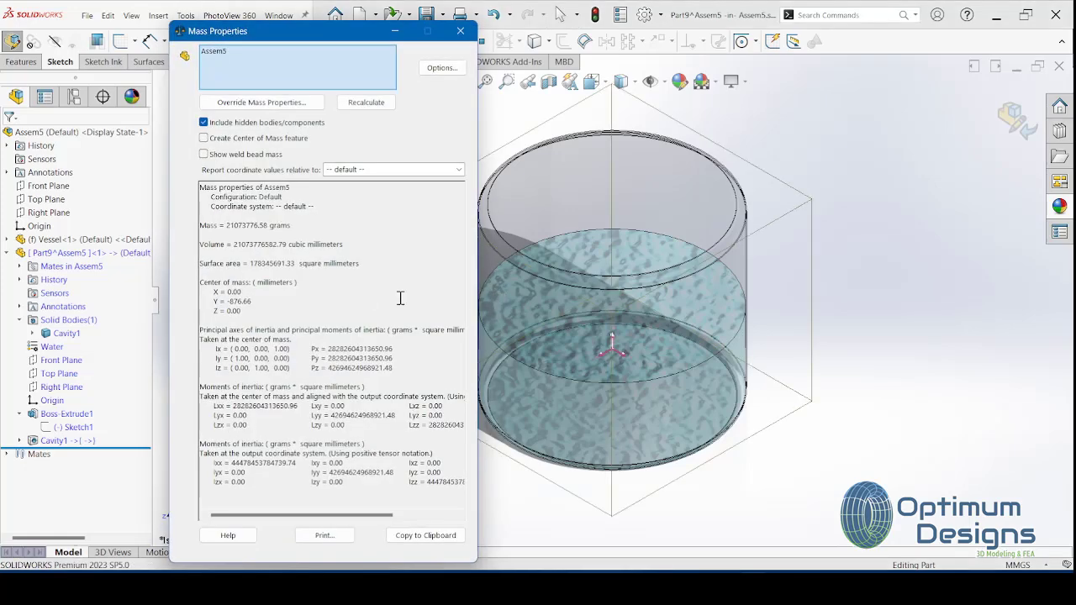
pyautogui.click(213, 52)
pyautogui.press('Delete')
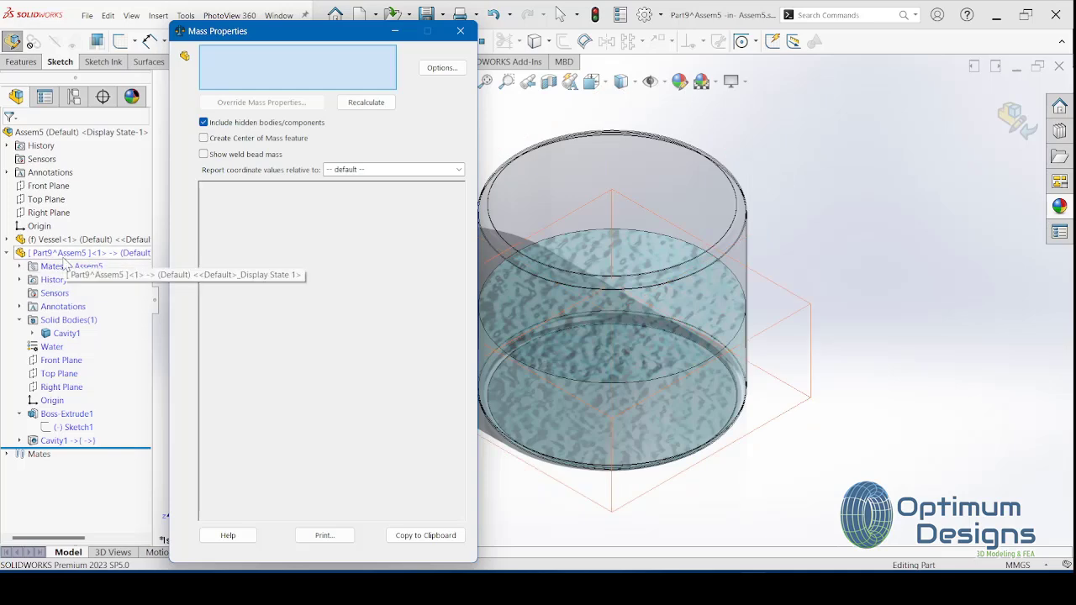
pyautogui.click(64, 256)
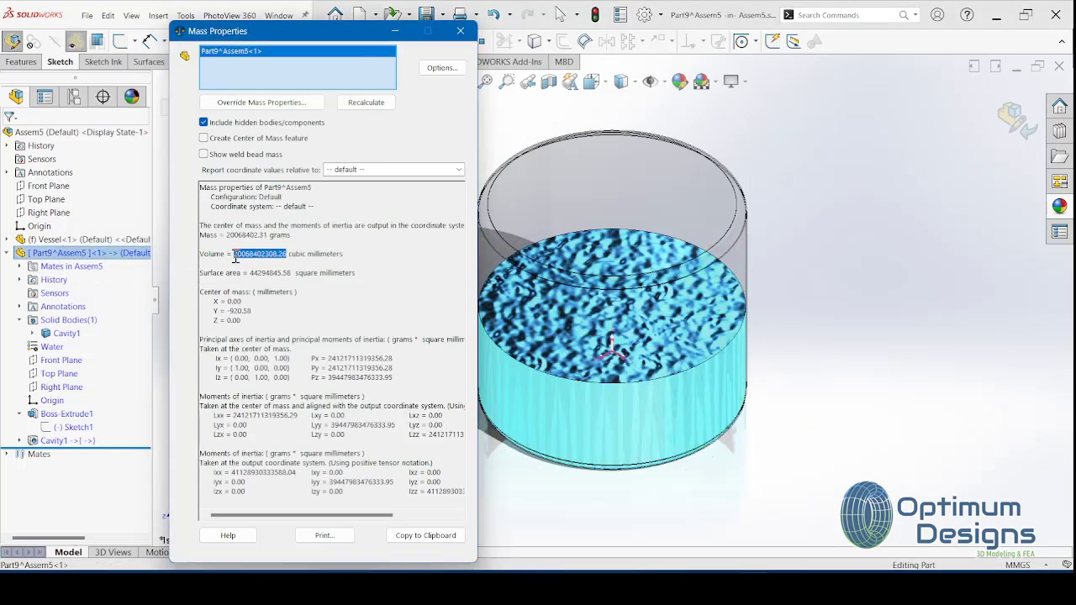
pyautogui.moveTo(292, 274); pyautogui.dragTo(256, 273)
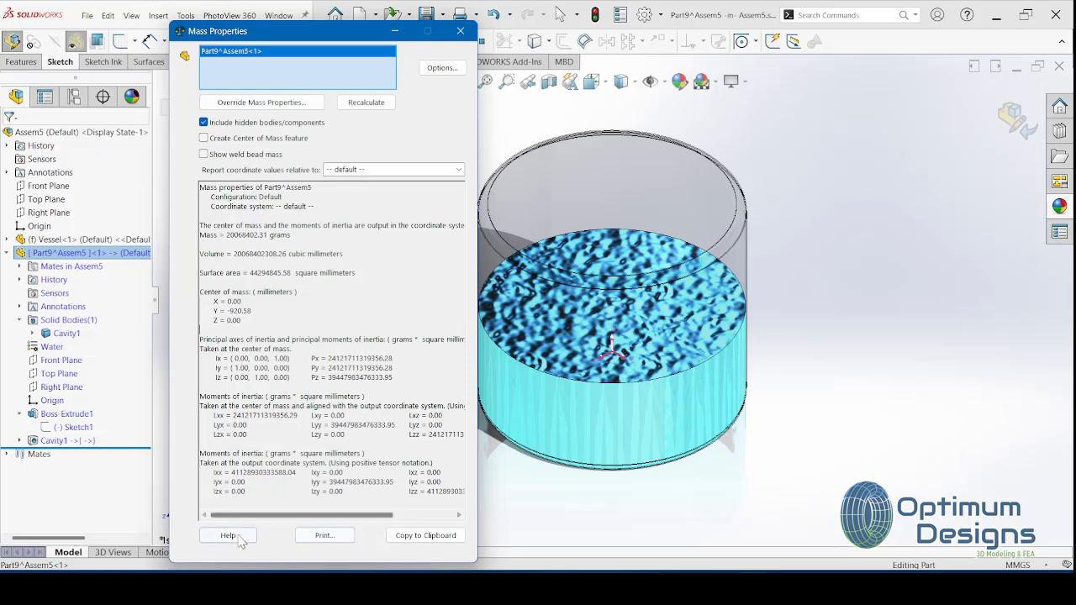
# Step: Close the mass properties results and edit the water's Sketch1 viewed Normal To
pyautogui.click(460, 31)
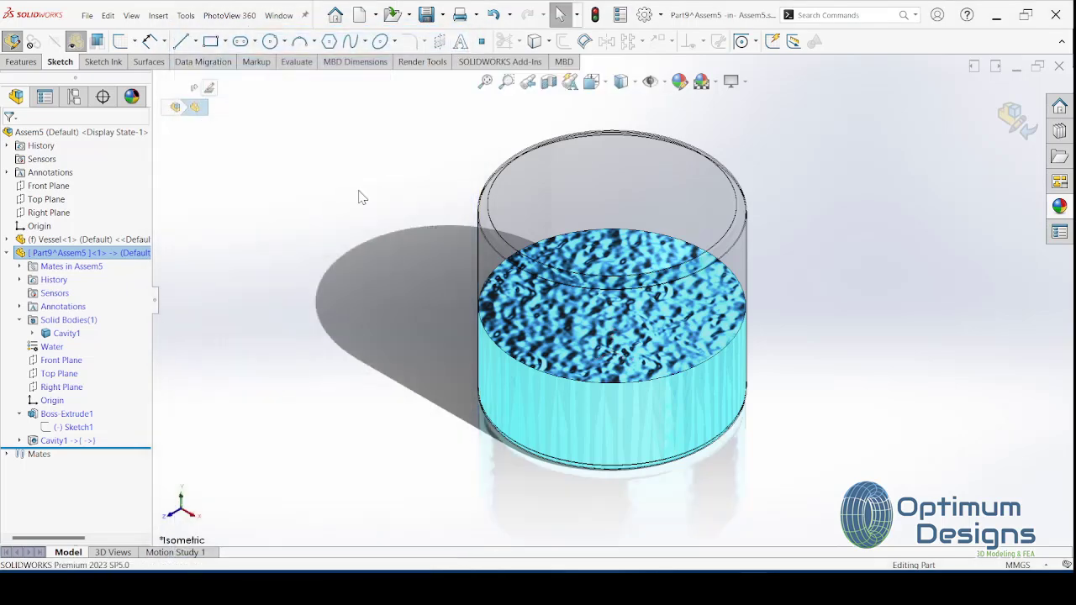
pyautogui.click(80, 428)
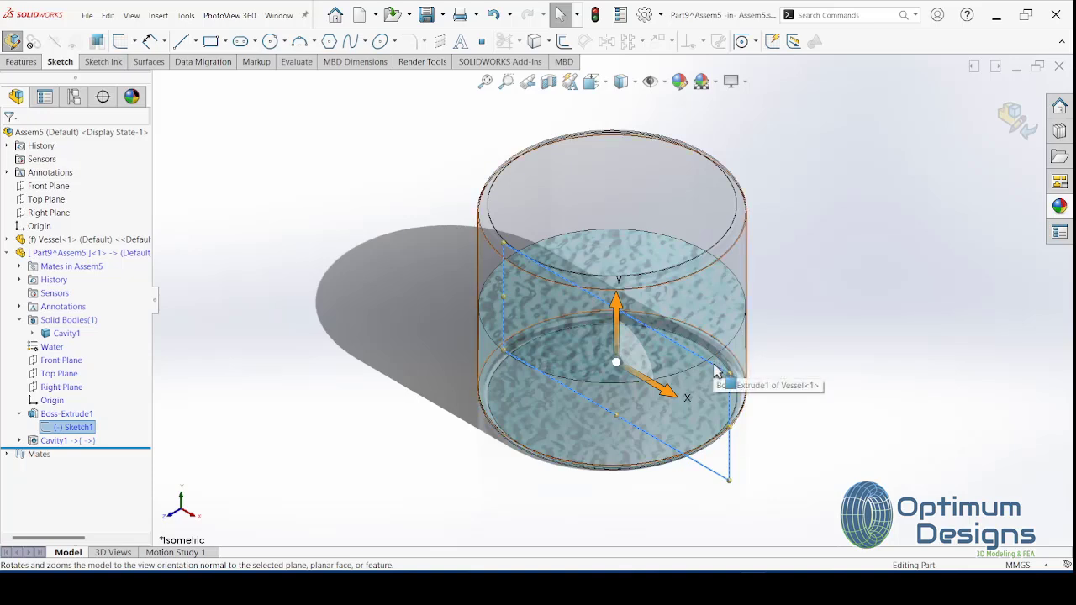
pyautogui.rightClick(71, 428)
pyautogui.click(116, 395)
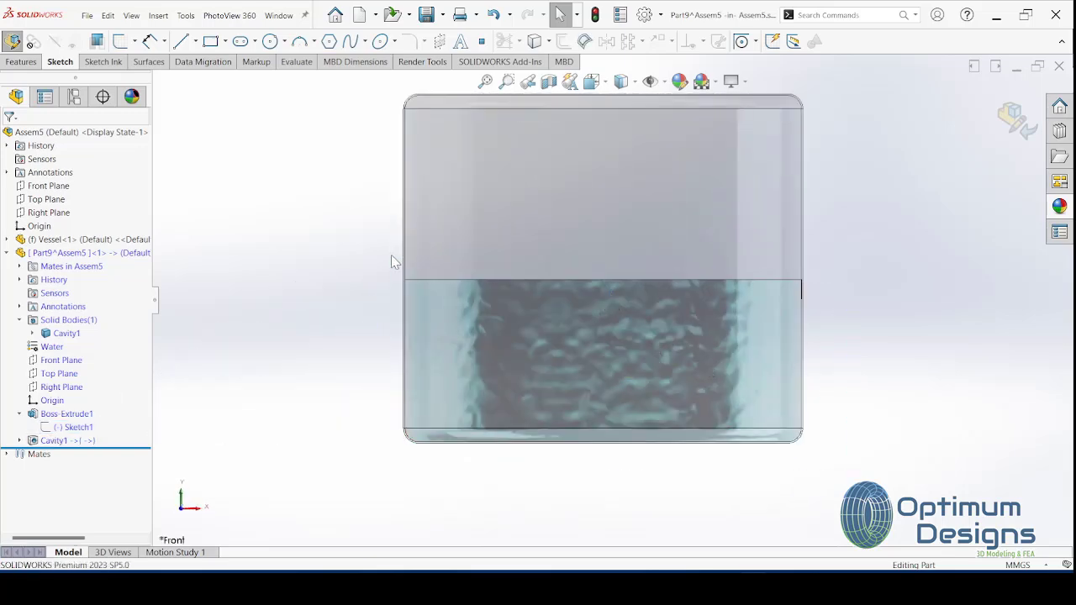
pyautogui.click(70, 428)
pyautogui.click(78, 391)
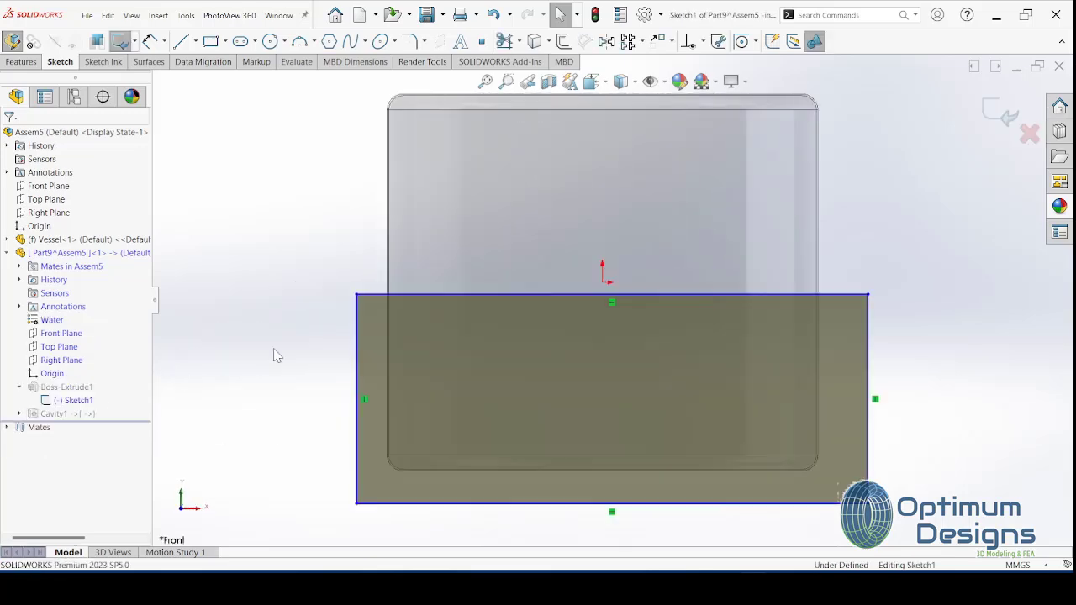
# Step: Raise the water sketch's top edge near the rim, rebuild, and return to Isometric view
pyautogui.moveTo(380, 296); pyautogui.dragTo(380, 180)
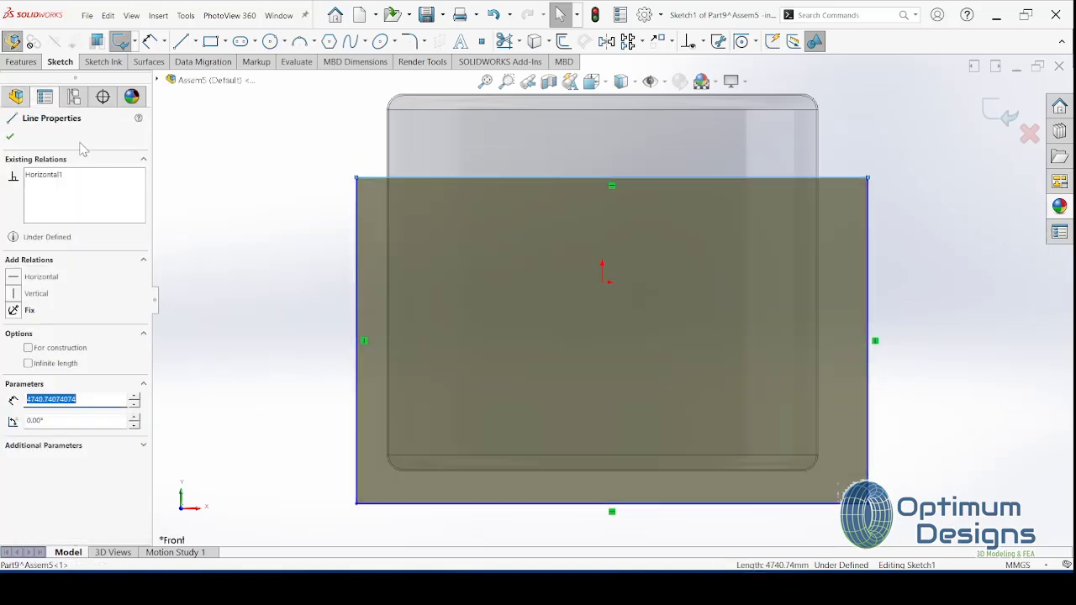
pyautogui.click(10, 138)
pyautogui.click(1001, 116)
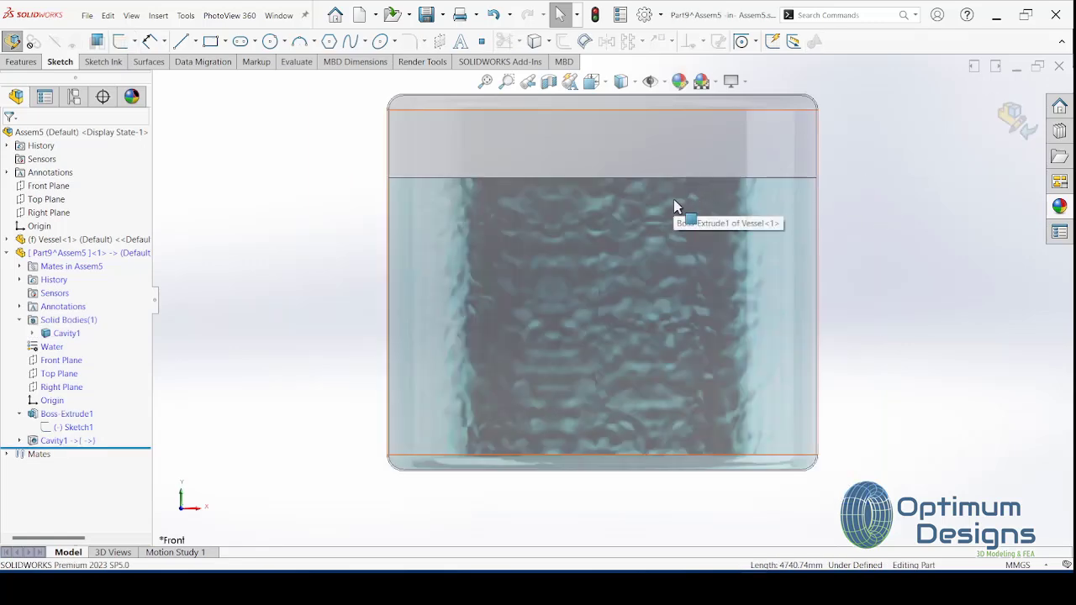
pyautogui.press('space')
pyautogui.click(576, 236)
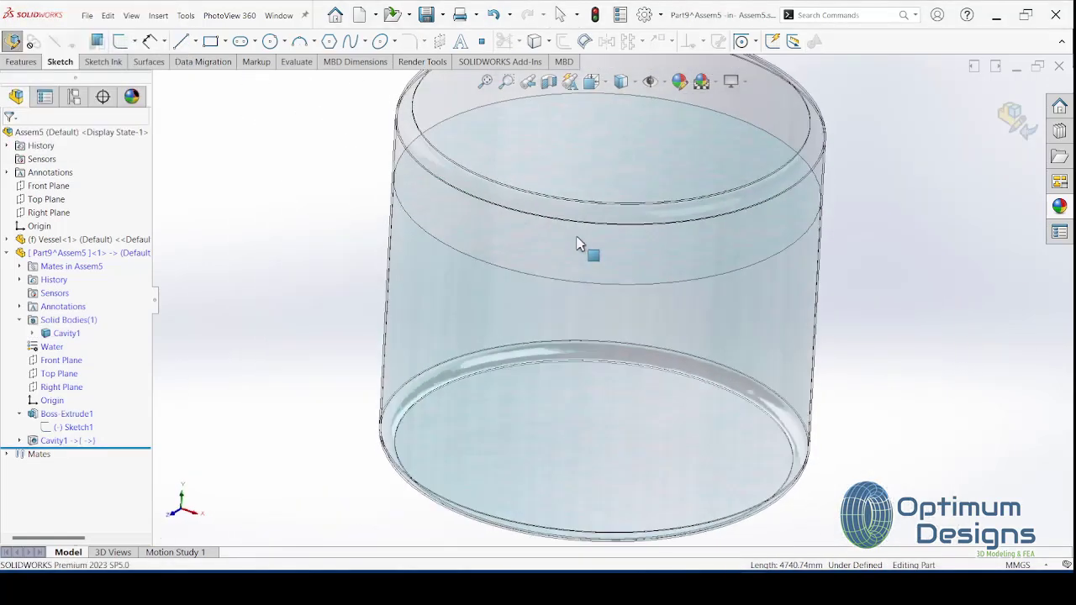
pyautogui.click(186, 15)
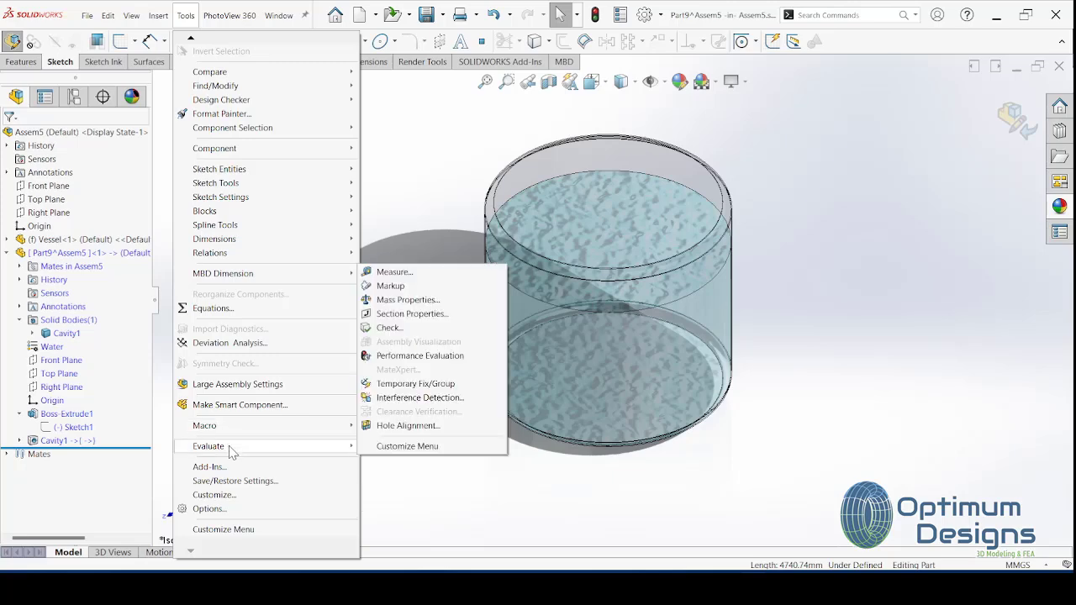
pyautogui.moveTo(219, 446)
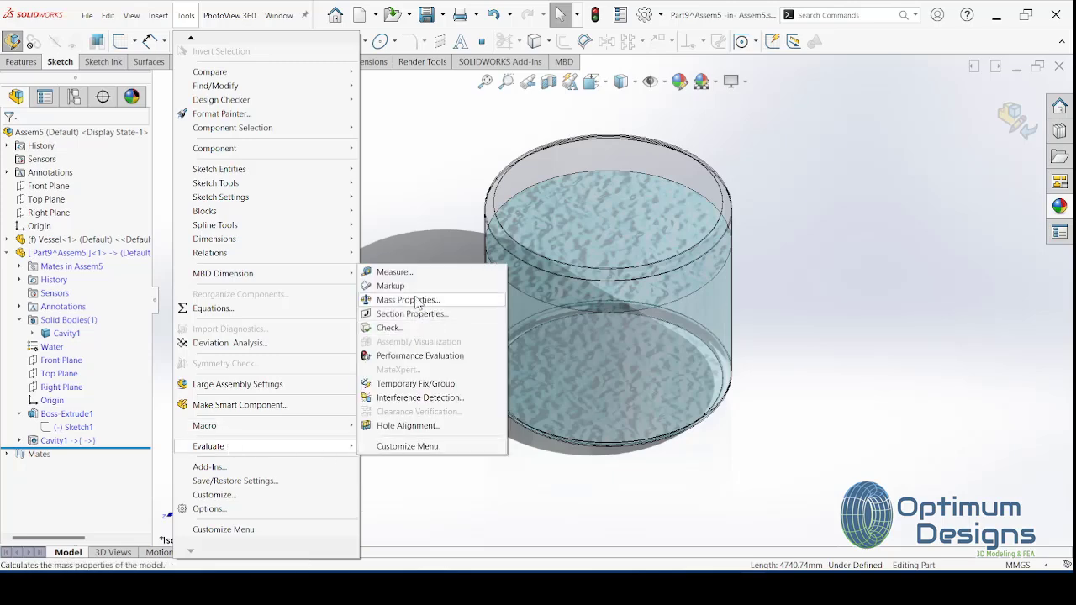
# Step: Measure mass properties of only Part9, the raised water (33463241.75 grams)
pyautogui.click(417, 300)
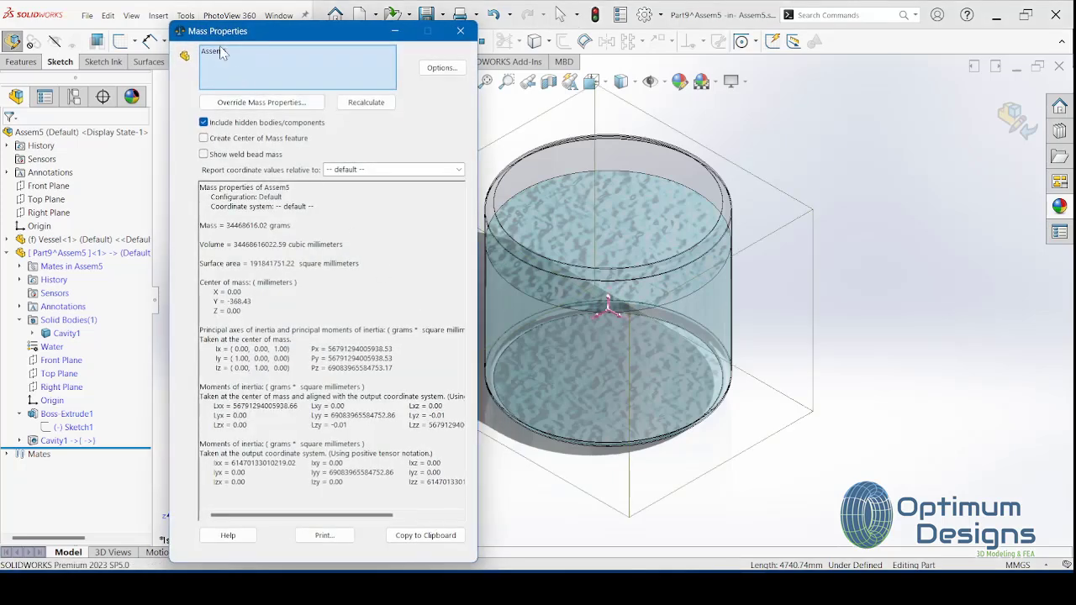
pyautogui.click(221, 52)
pyautogui.press('Delete')
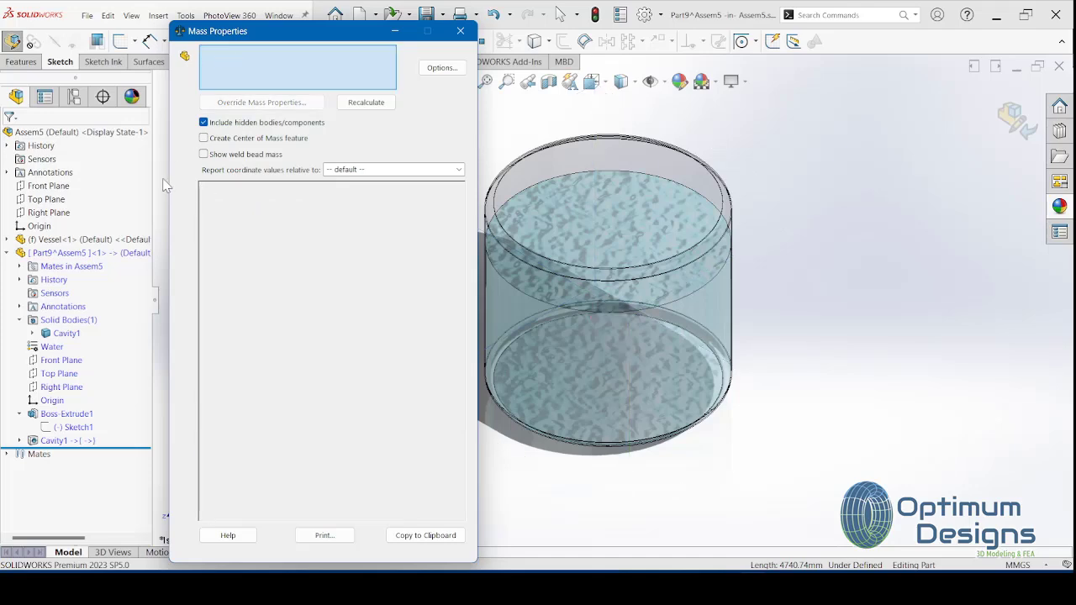
pyautogui.click(87, 254)
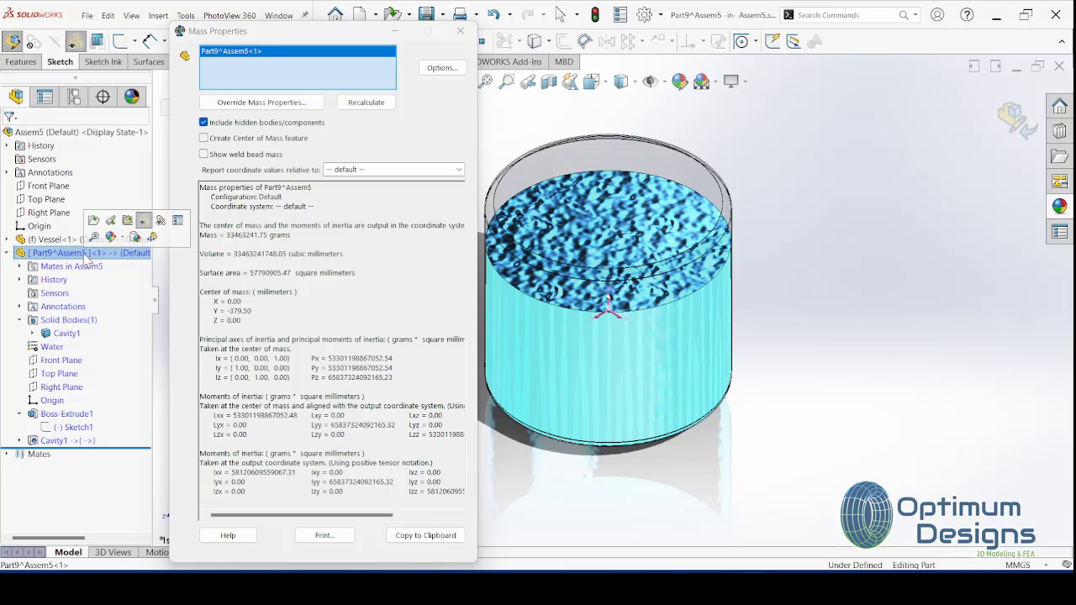
# Step: Review the volume, surface area and mass values, copy the results, and start a new Notepad
pyautogui.click(264, 255)
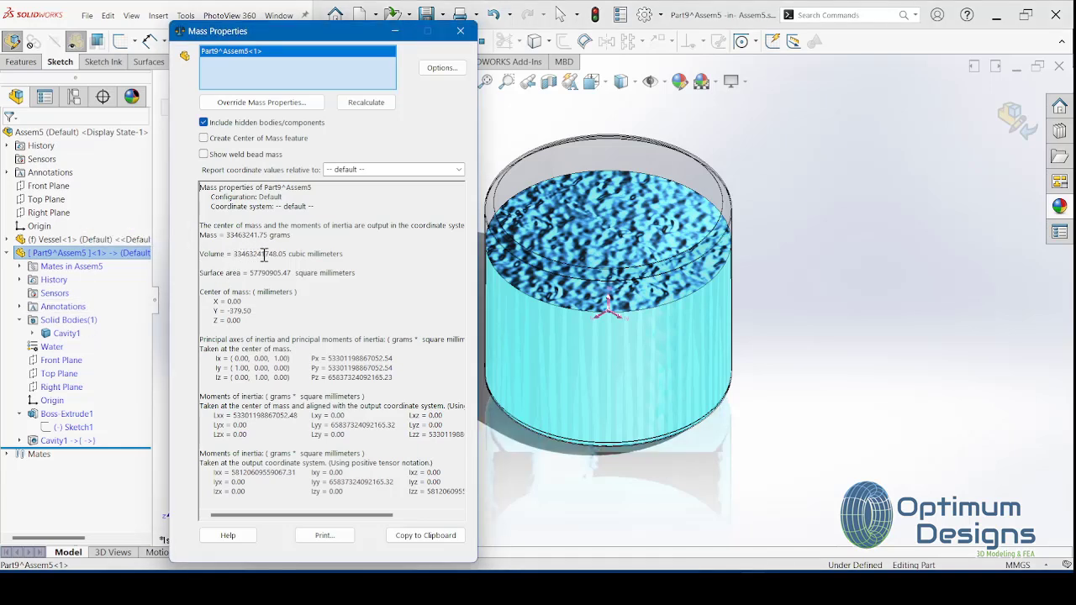
pyautogui.moveTo(287, 254); pyautogui.dragTo(234, 254)
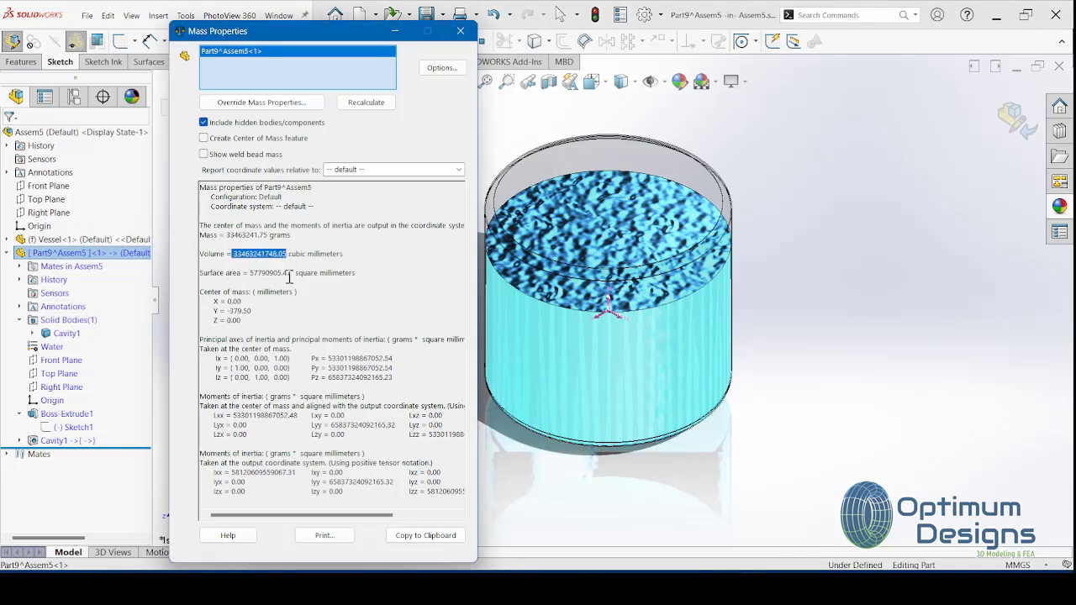
pyautogui.moveTo(290, 273); pyautogui.dragTo(249, 273)
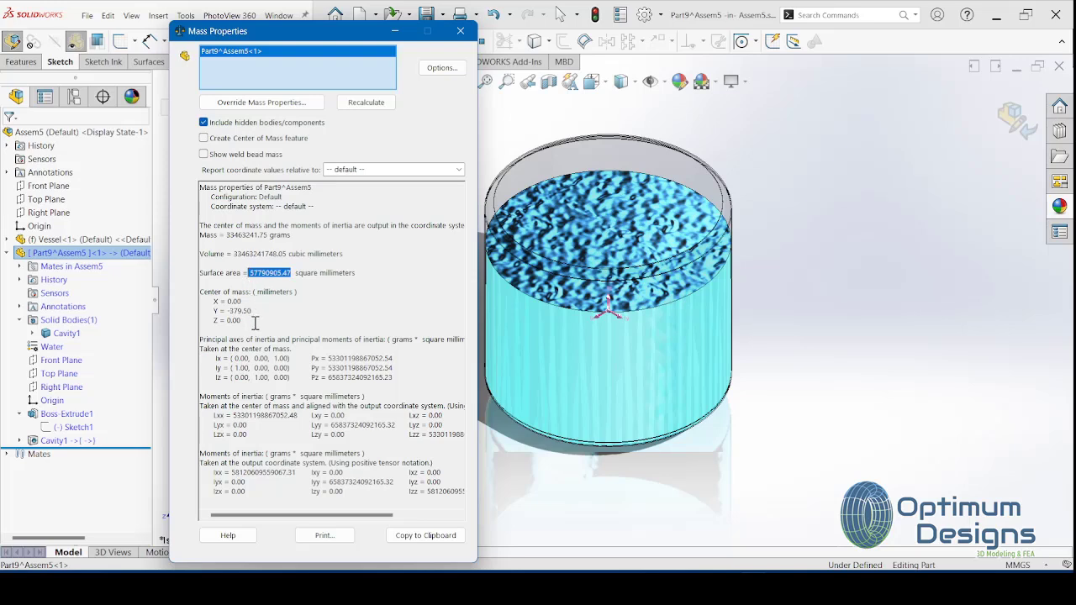
pyautogui.moveTo(292, 235); pyautogui.dragTo(211, 244)
pyautogui.keyDown('shift'); pyautogui.click(199, 238); pyautogui.keyUp('shift')
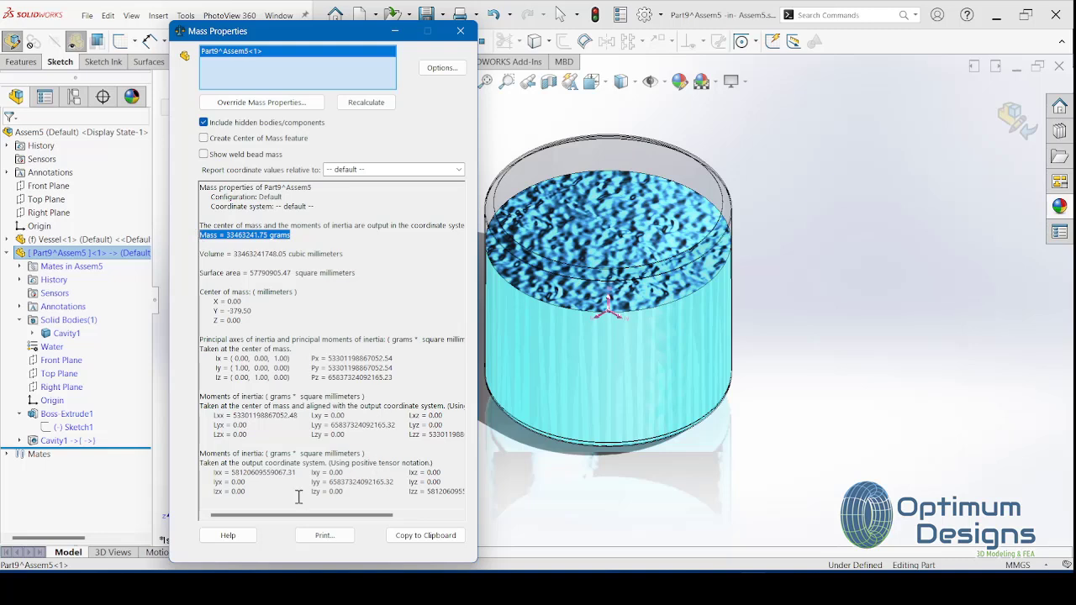
pyautogui.click(446, 543)
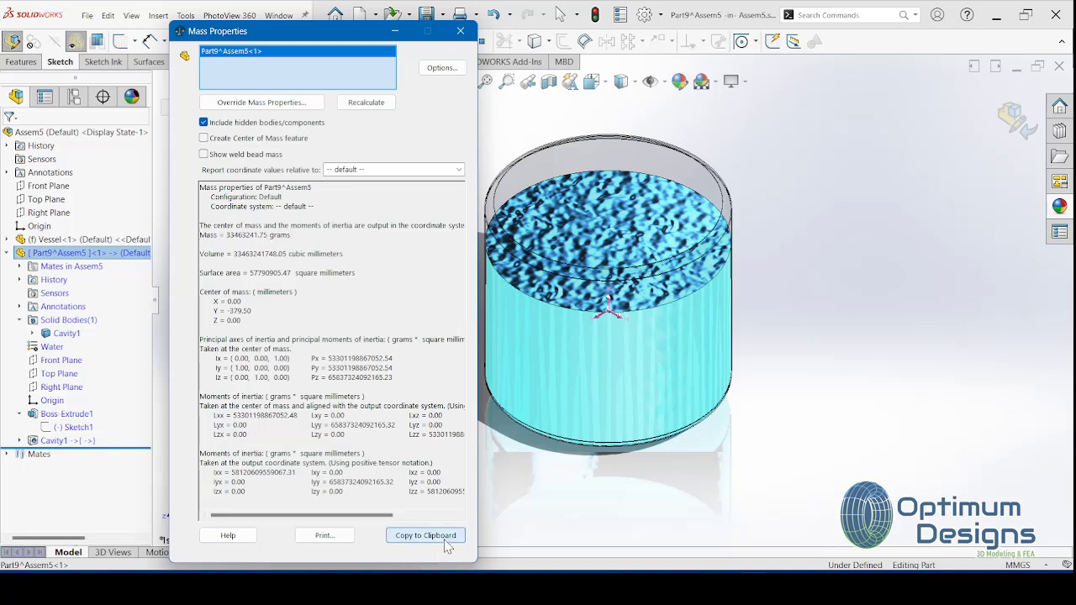
pyautogui.hotkey('alt', 'Tab')
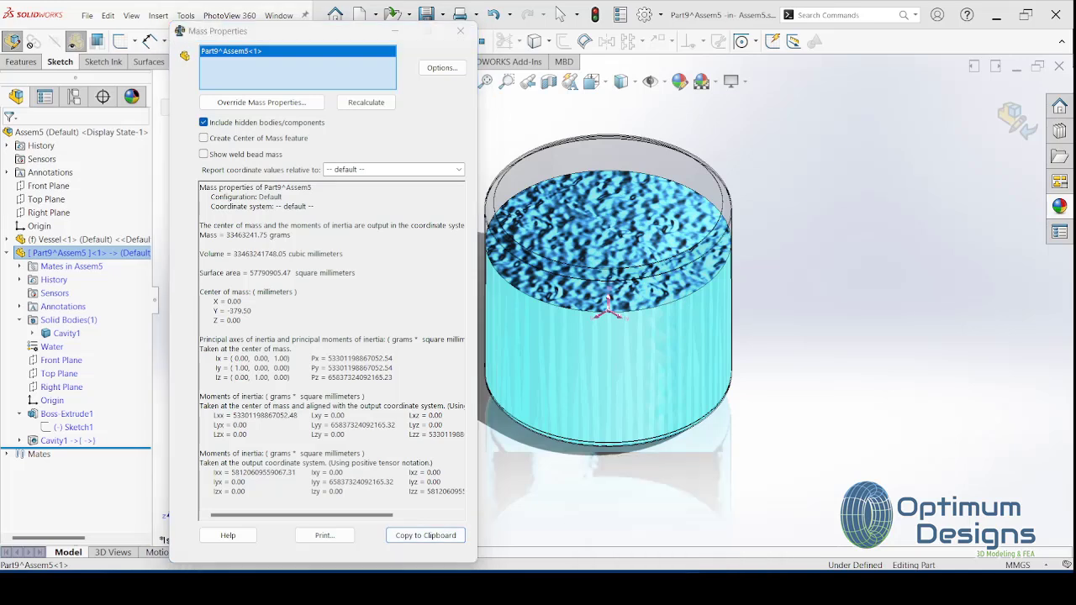
pyautogui.click(641, 512)
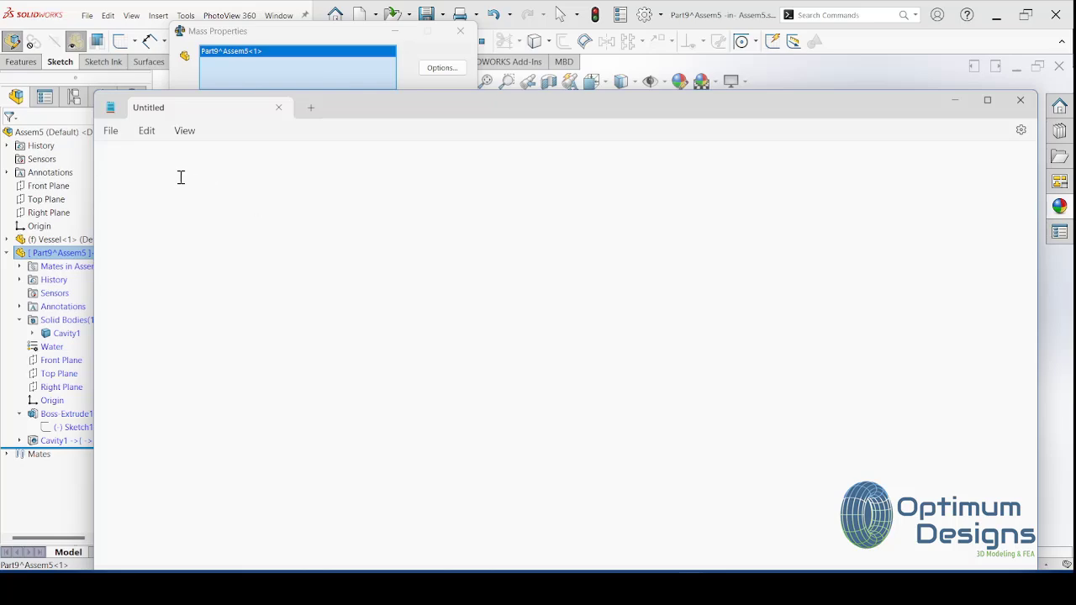
# Step: Paste the mass properties report into Notepad and highlight its title, Mass and Surface area lines
pyautogui.click(147, 130)
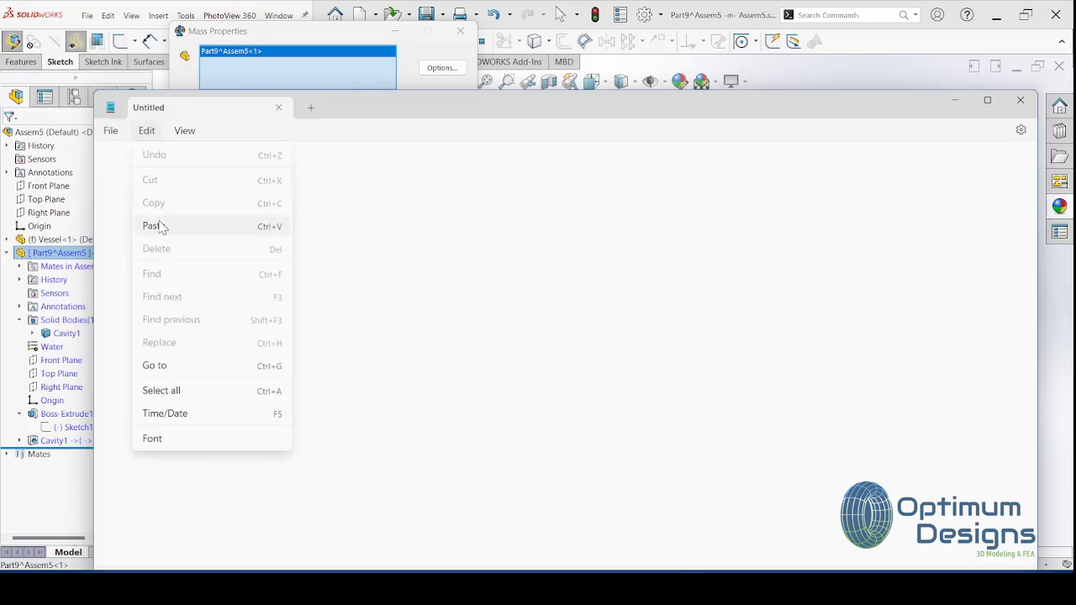
pyautogui.click(159, 223)
pyautogui.scroll(3, 168, 224)
pyautogui.scroll(2, 202, 227)
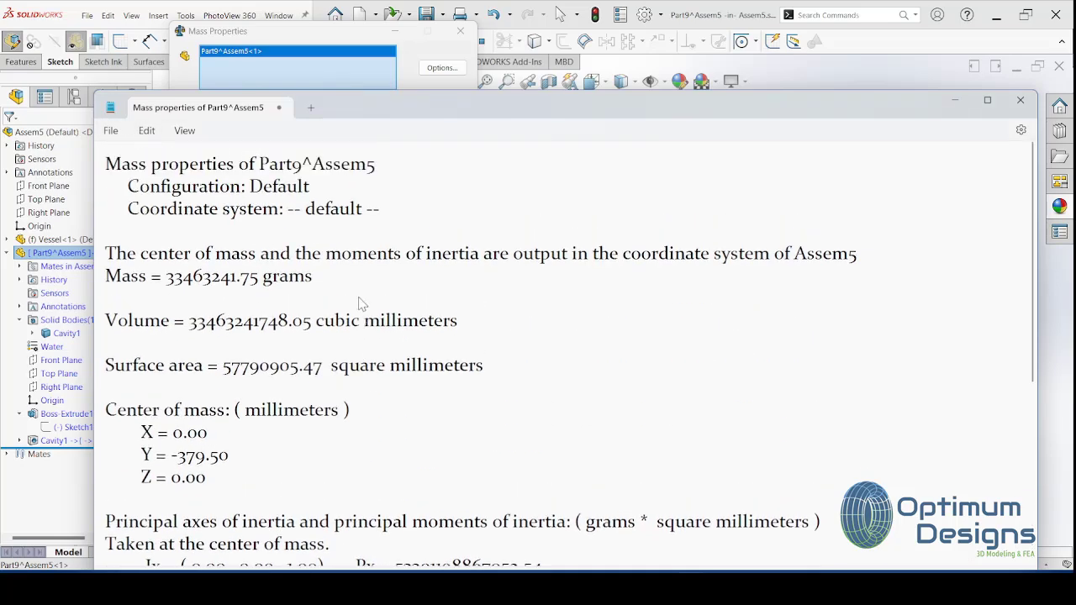
pyautogui.tripleClick(124, 168)
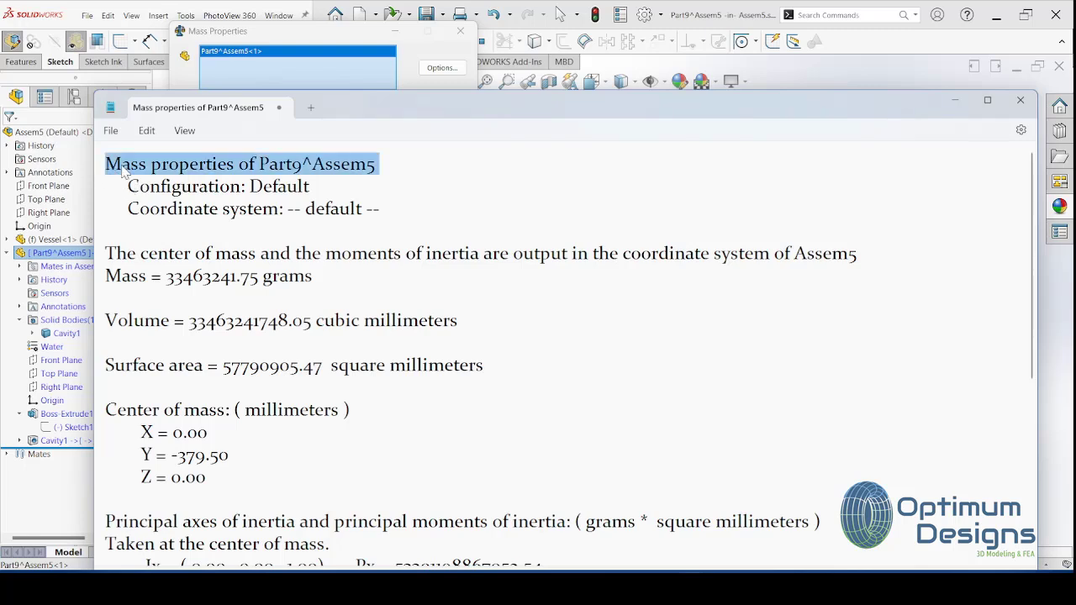
pyautogui.click(187, 173)
pyautogui.moveTo(116, 255); pyautogui.dragTo(304, 283)
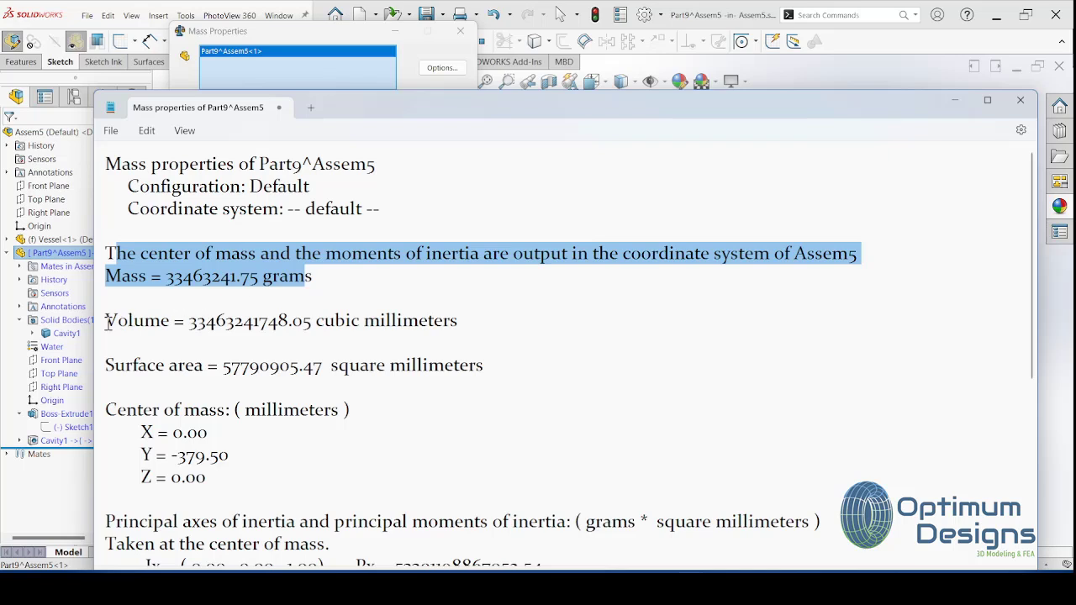
pyautogui.moveTo(107, 324)
pyautogui.mouseDown()
pyautogui.moveTo(479, 339)
pyautogui.moveTo(114, 373)
pyautogui.mouseUp()
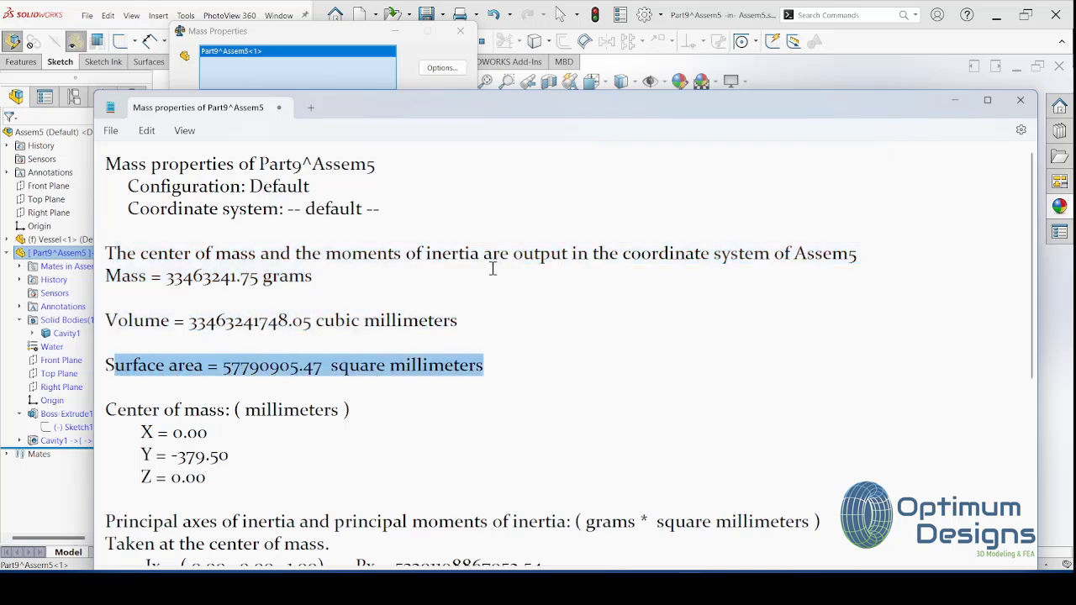
# Step: Minimize Notepad and the Mass Properties results, then change the model's display style
pyautogui.click(953, 103)
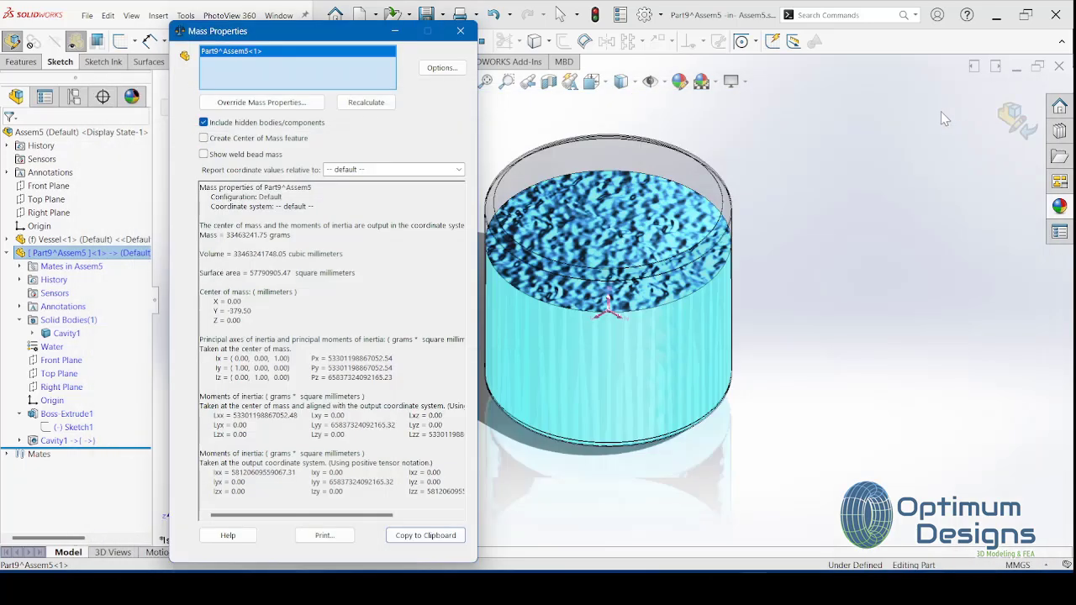
pyautogui.click(396, 32)
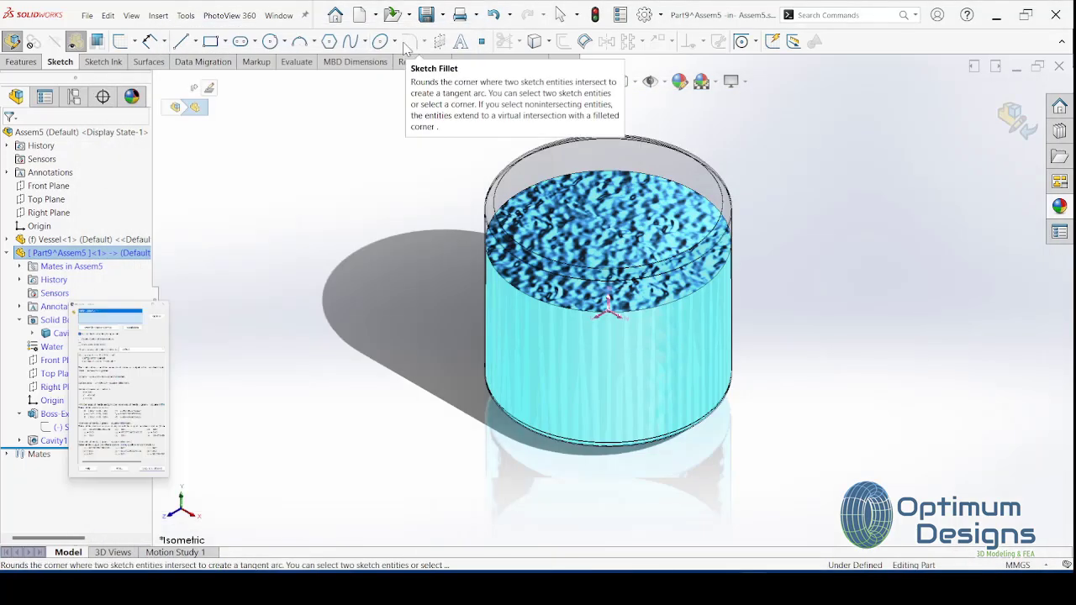
pyautogui.click(635, 83)
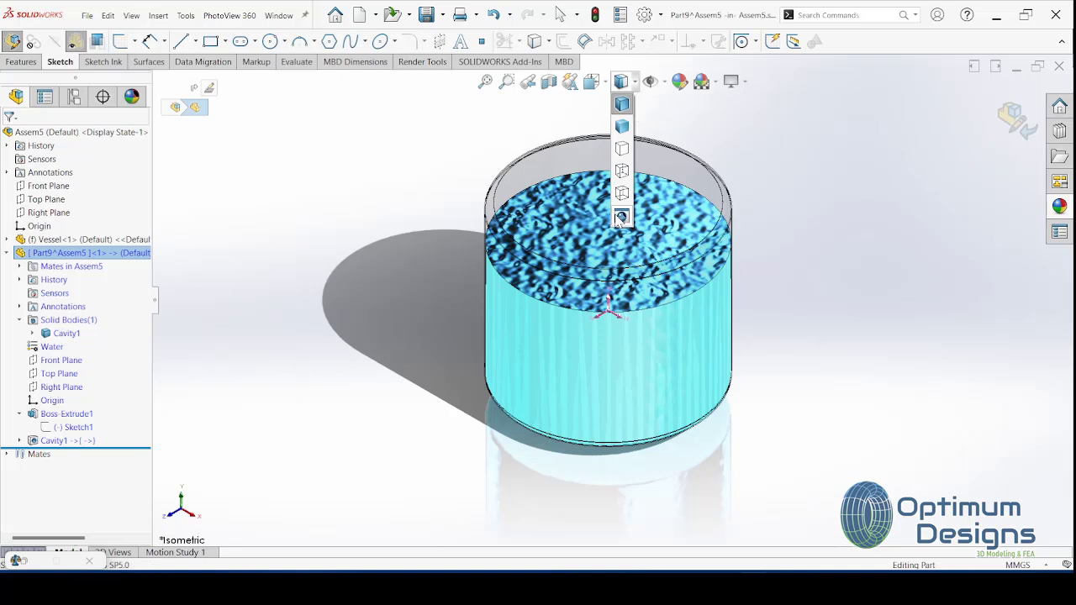
pyautogui.click(623, 216)
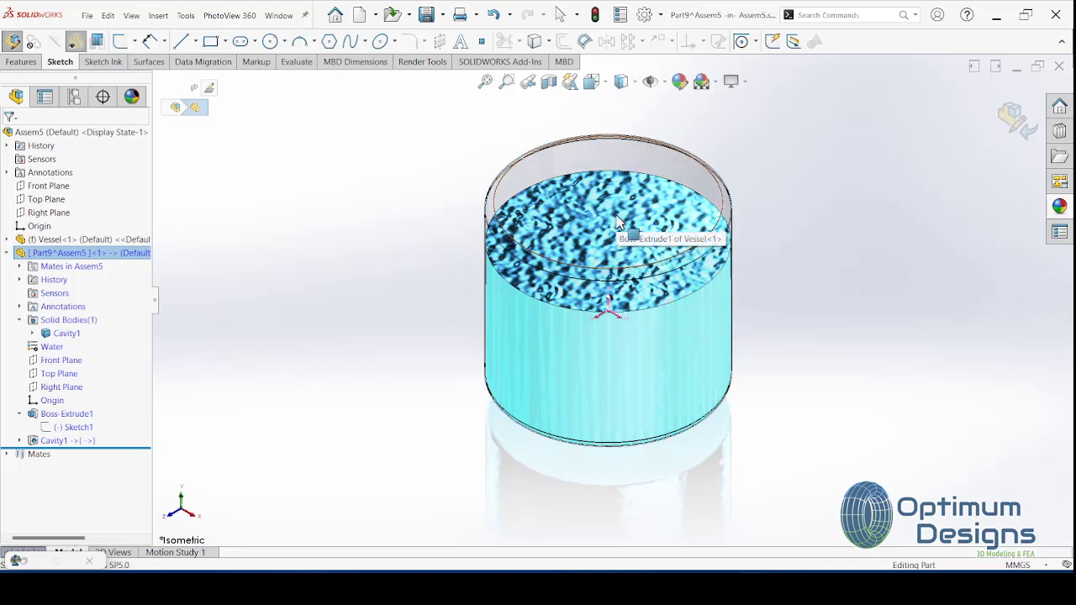